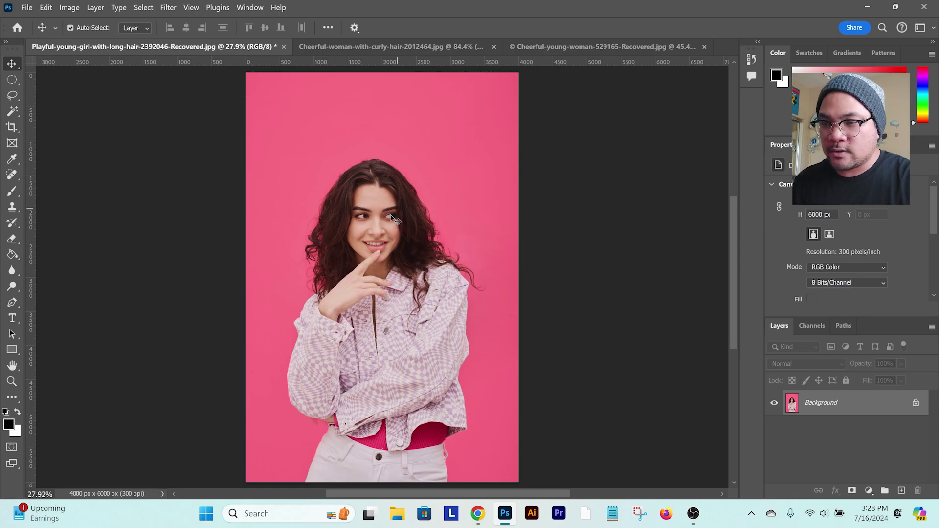
Duplicate the Background layer and open the copy in the Select and Mask workspace
left_click_drag(348, 220, 299, 235)
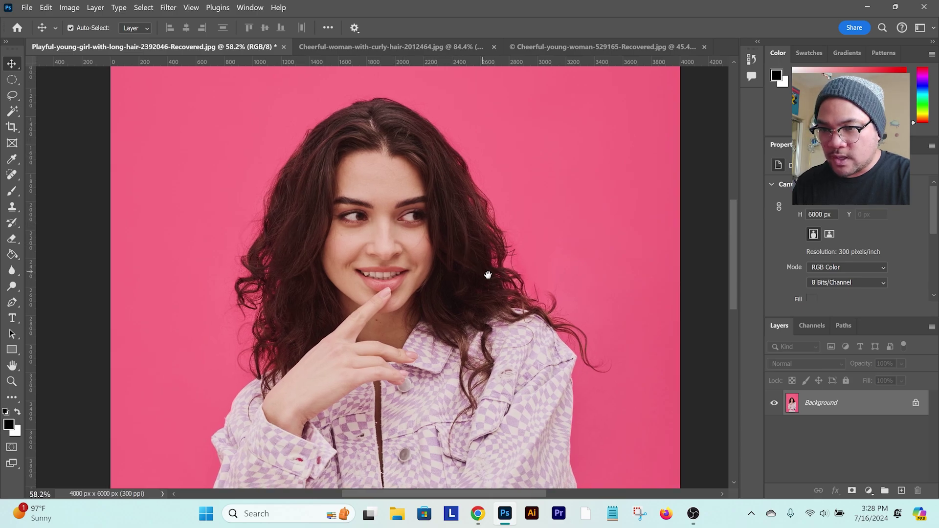
left_click_drag(393, 161, 399, 165)
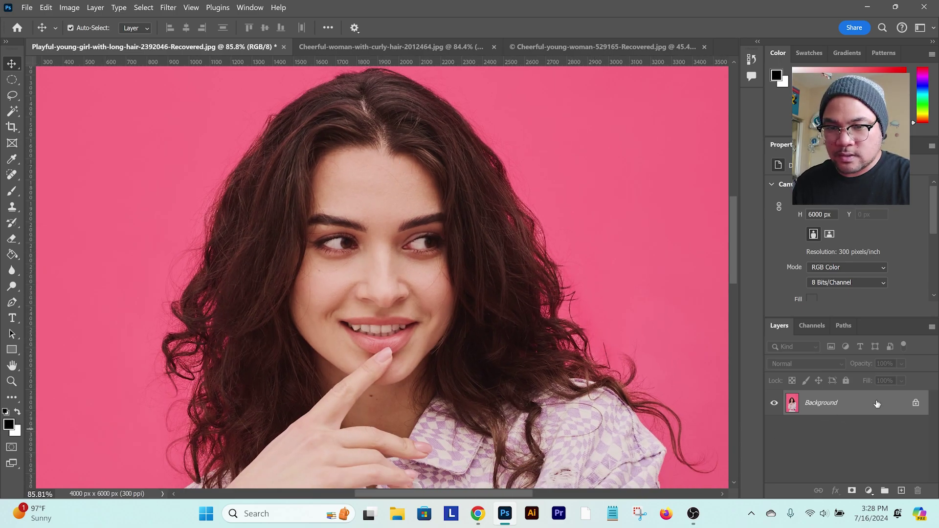
key("ctrl+j")
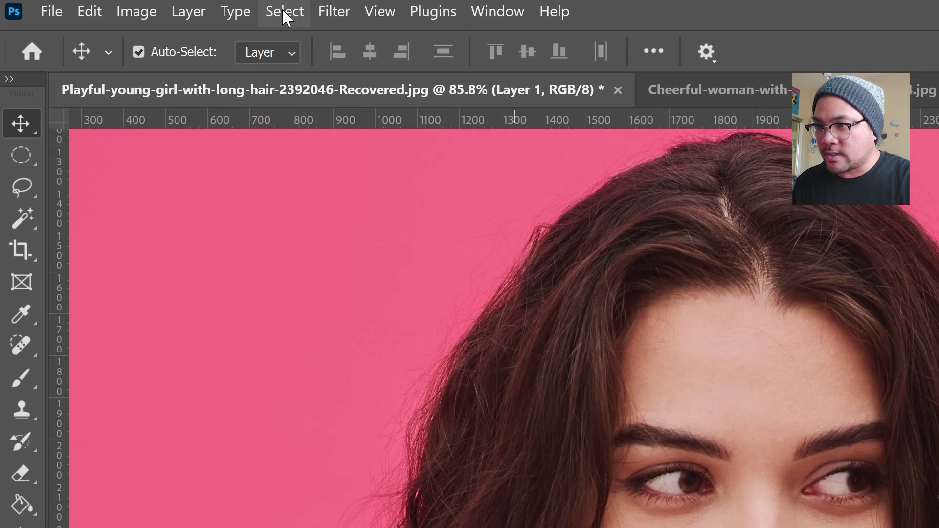
left_click(285, 12)
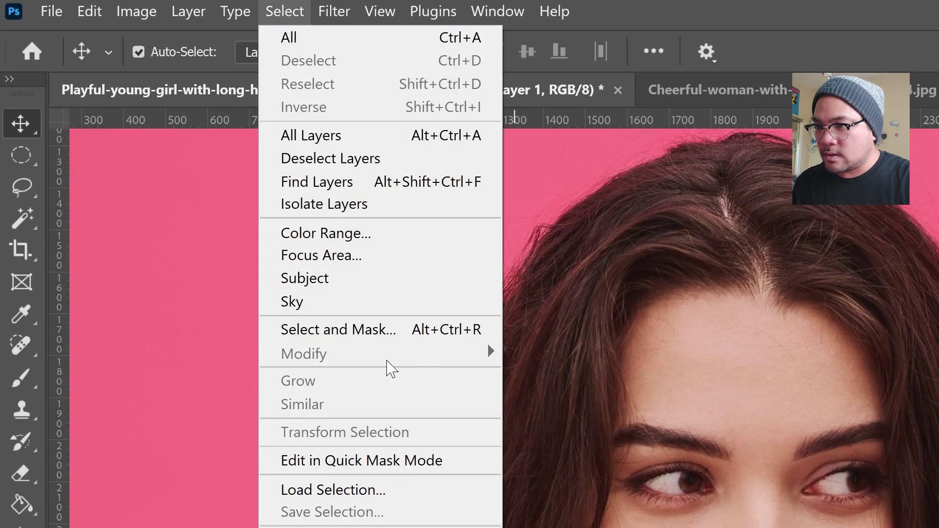
left_click(356, 329)
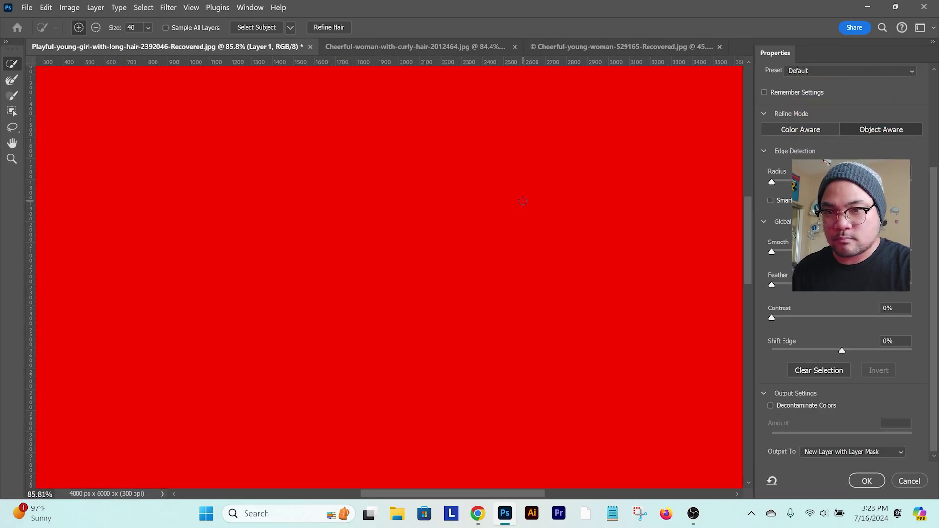
Use the Overlay view at 100% opacity and isolate the woman with Select Subject
left_click_drag(938, 234, 938, 116)
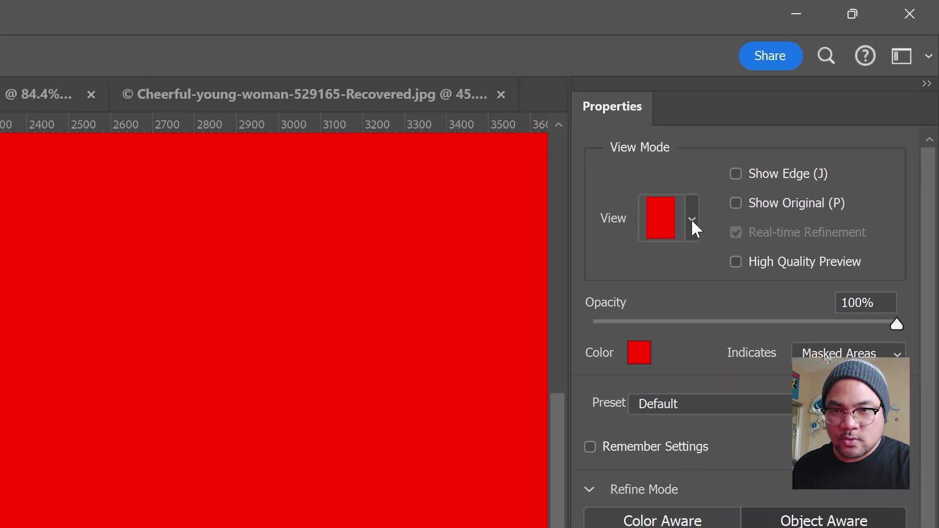
left_click(692, 219)
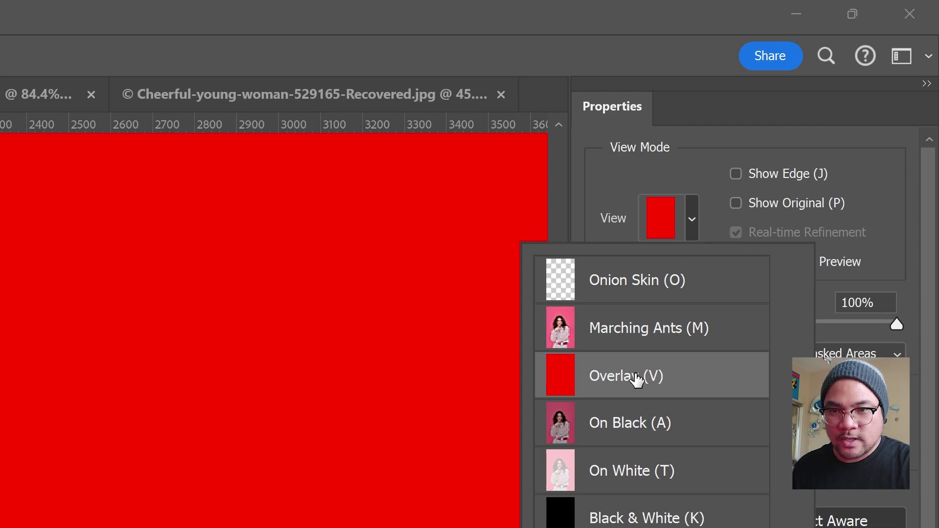
left_click(719, 202)
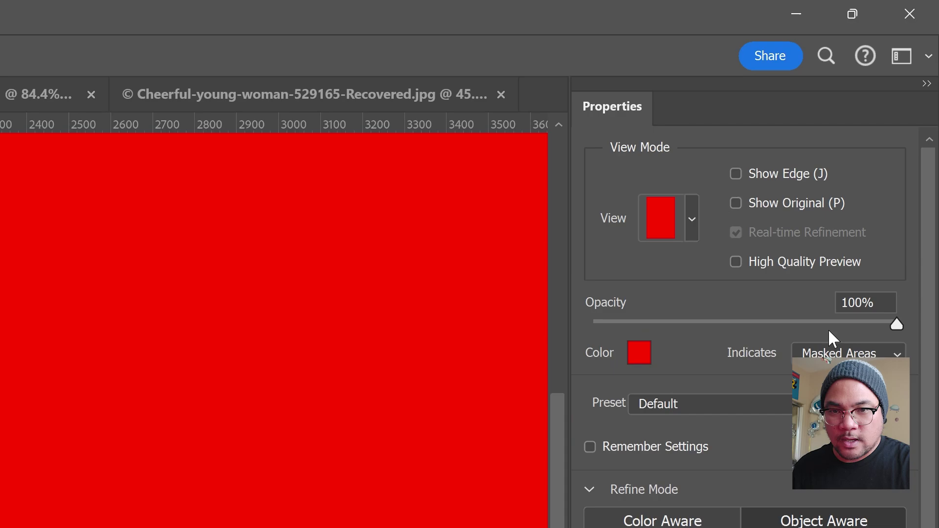
left_click_drag(860, 324, 892, 321)
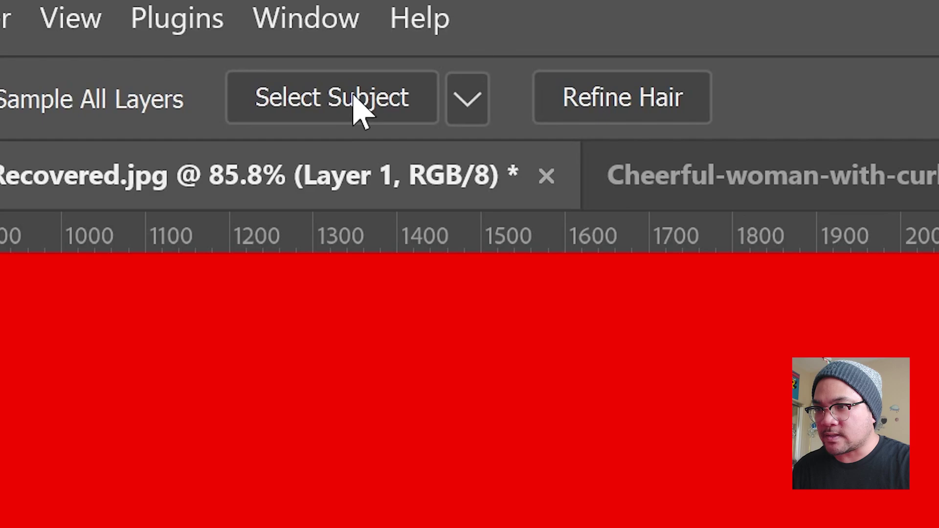
left_click(353, 97)
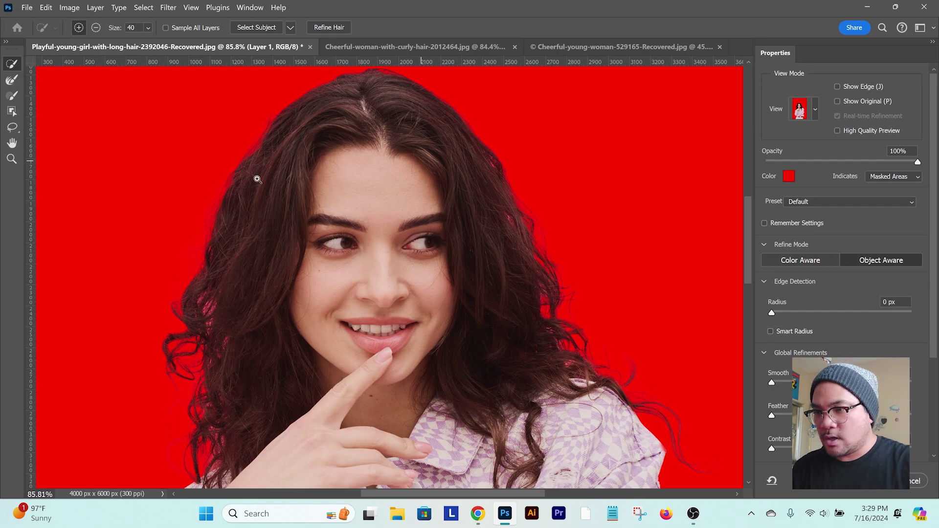
Examine the selection's hair edges on both sides of the head for leftover pink background
mouse_move(256, 178)
left_mouse_down()
mouse_move(273, 183)
mouse_move(256, 175)
left_mouse_up()
left_click_drag(262, 198, 274, 126)
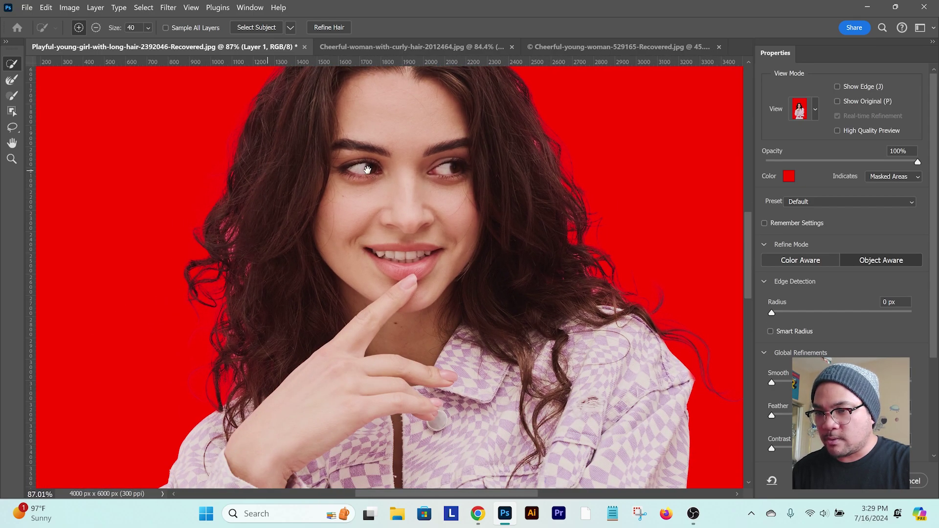
left_click_drag(395, 167, 273, 206)
left_click_drag(355, 191, 371, 197)
left_click_drag(405, 163, 386, 297)
scroll(453, 309, "down", 5)
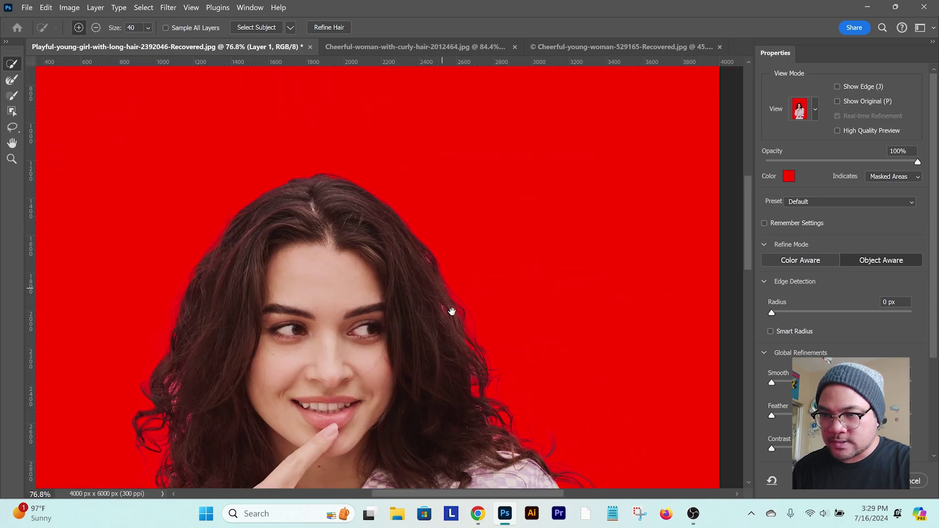
left_click_drag(454, 310, 442, 221)
scroll(181, 310, "up", 3)
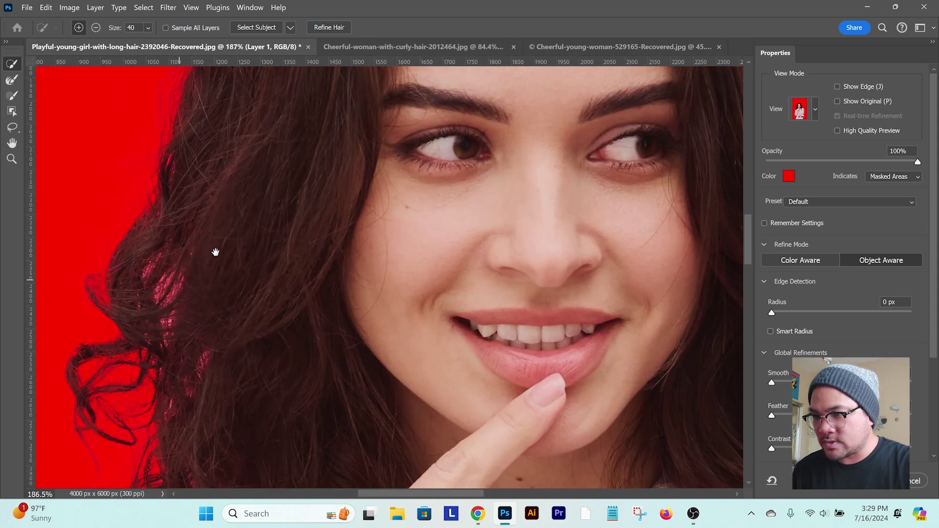
scroll(292, 236, "up", 3)
scroll(292, 236, "down", 3)
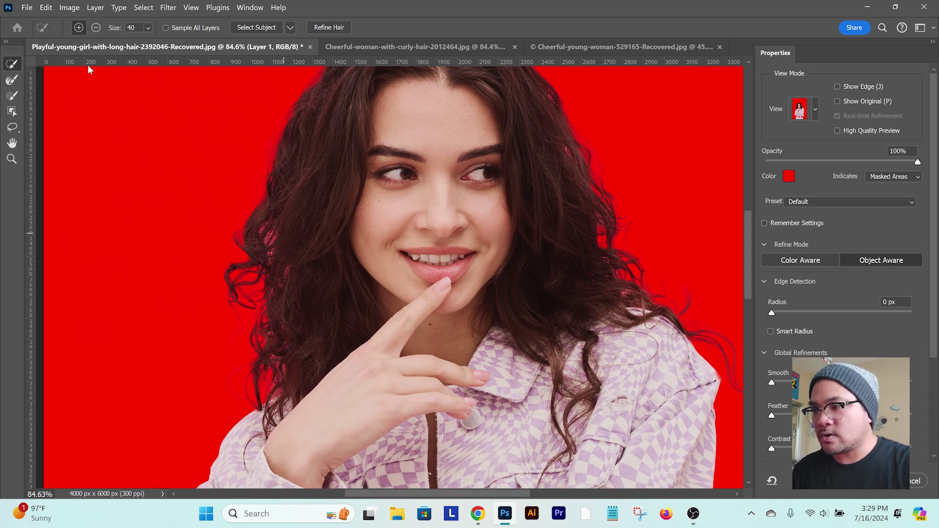
Paint over the curls beside the woman's cheek on the left side with the Refine Edge Brush at size 175
left_click(12, 82)
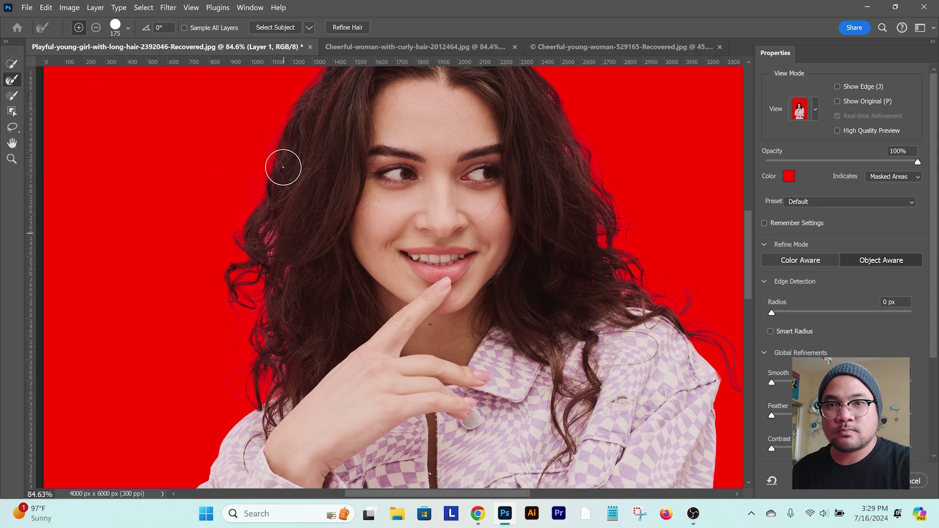
left_click_drag(268, 240, 276, 242)
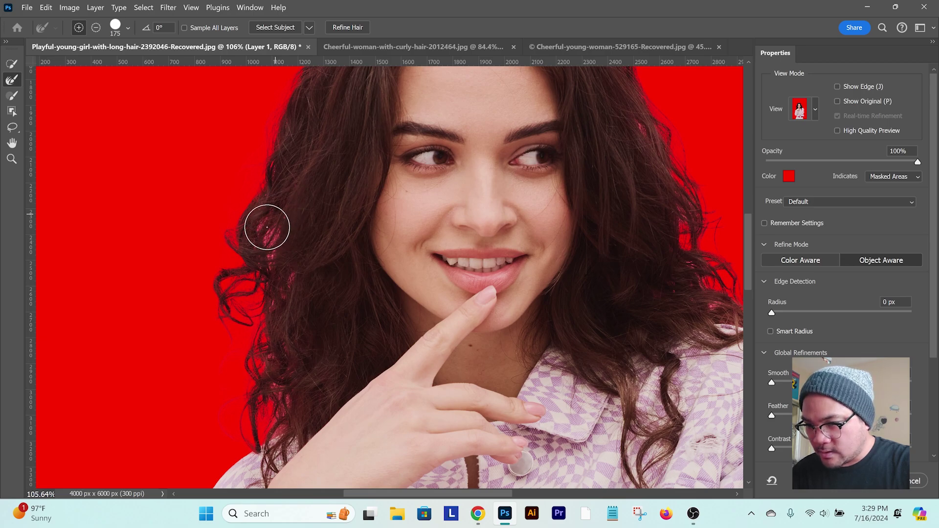
mouse_move(317, 268)
left_mouse_down()
mouse_move(296, 266)
mouse_move(274, 301)
left_mouse_up()
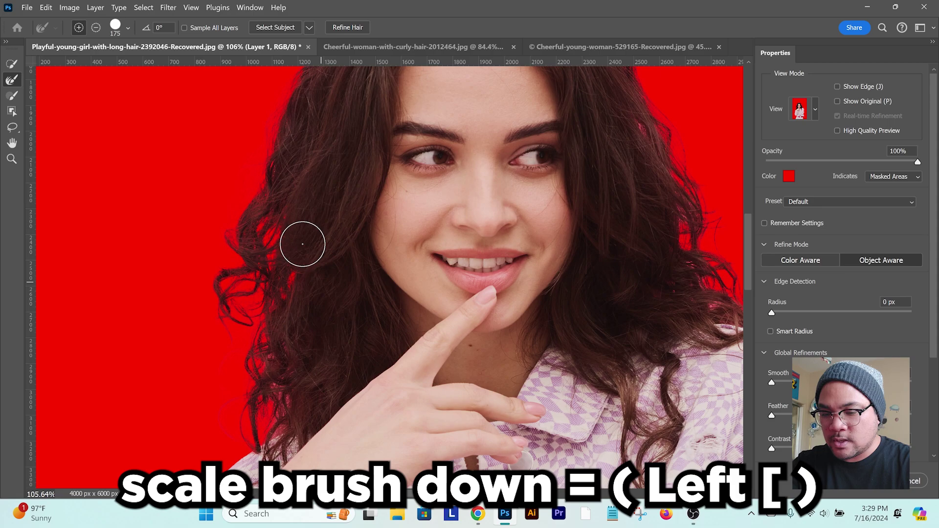
Set the Refine Edge Brush size to 150
key("bracketleft")
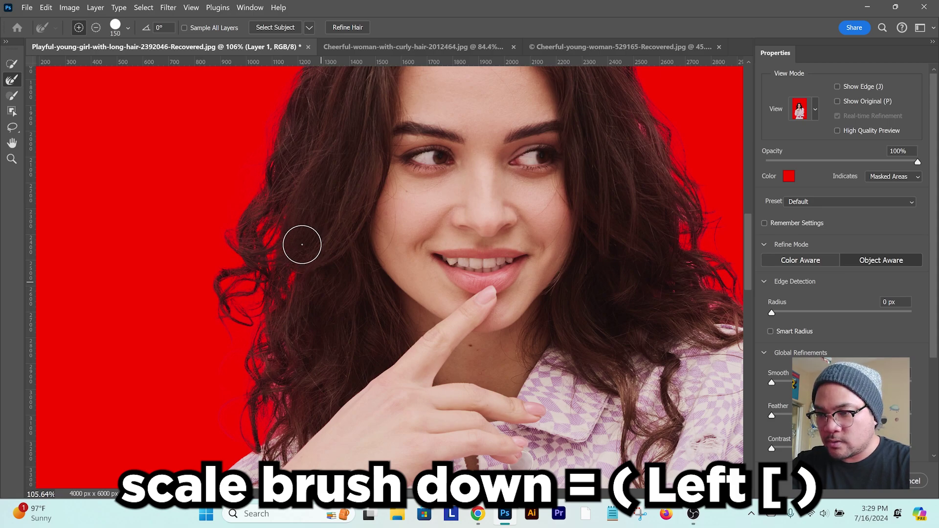
key("bracketright")
key("bracketright")
key("bracketright")
key("bracketright")
key("bracketright")
key("bracketright")
key("bracketright")
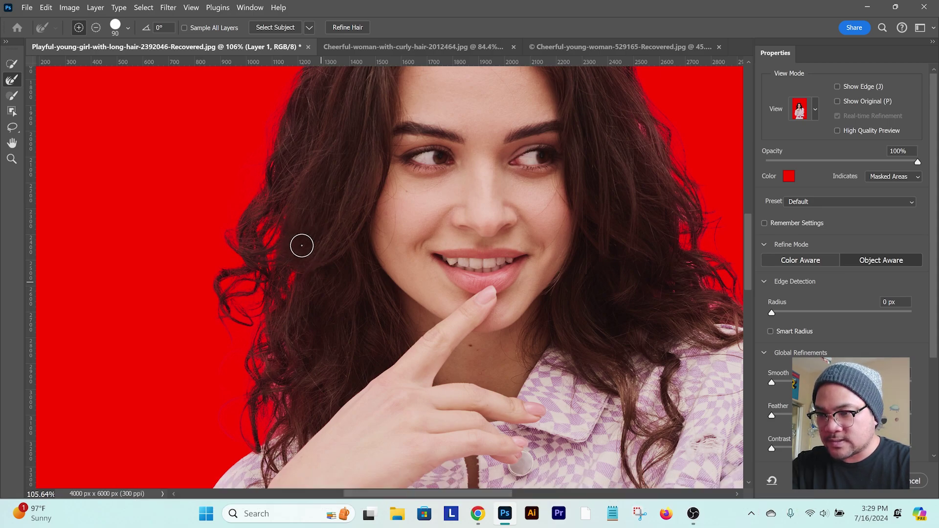
key("bracketleft")
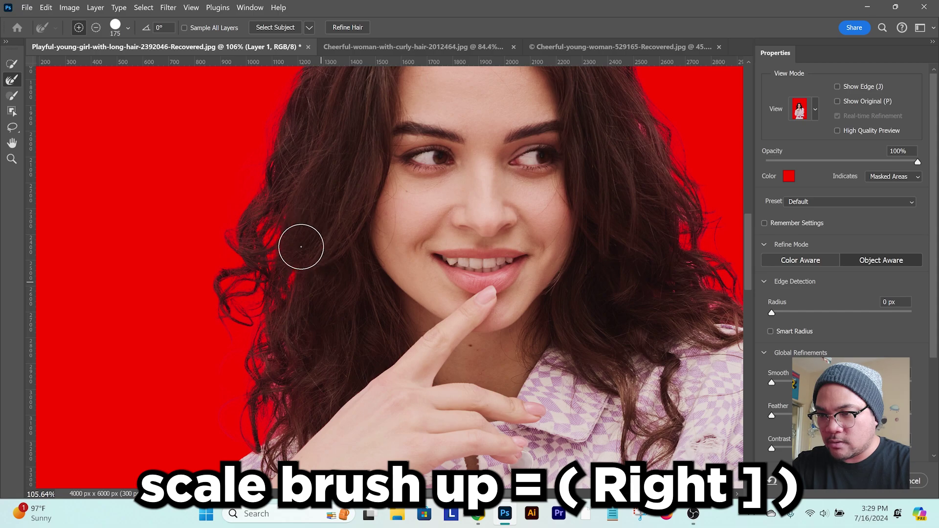
key("bracketleft")
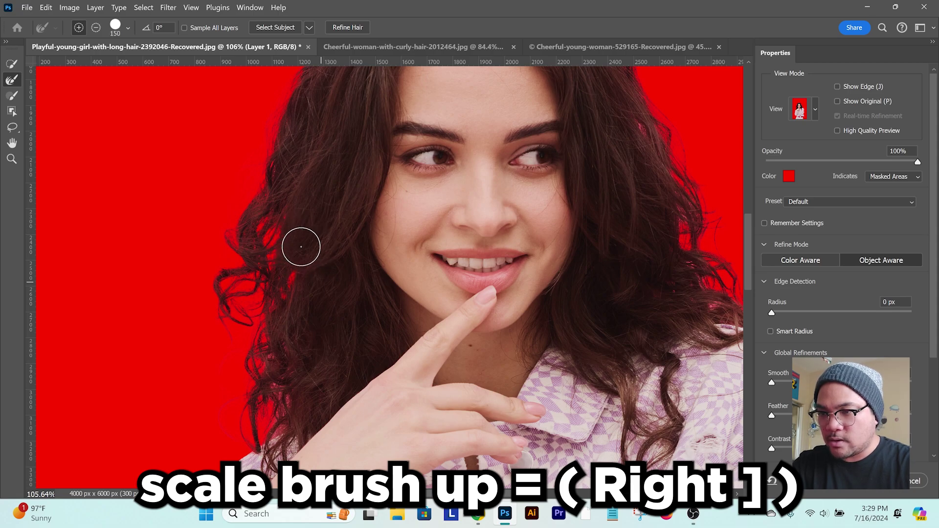
Refine the lower curls above the raised hand's sleeve with the Refine Edge Brush to remove the pink background
mouse_move(298, 325)
left_mouse_down()
mouse_move(319, 285)
mouse_move(321, 256)
left_mouse_up()
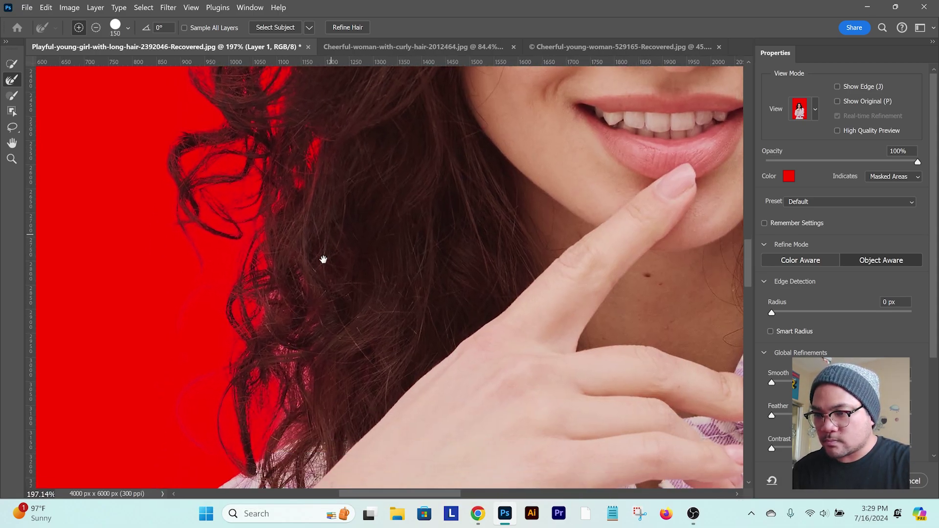
left_click_drag(268, 420, 270, 414)
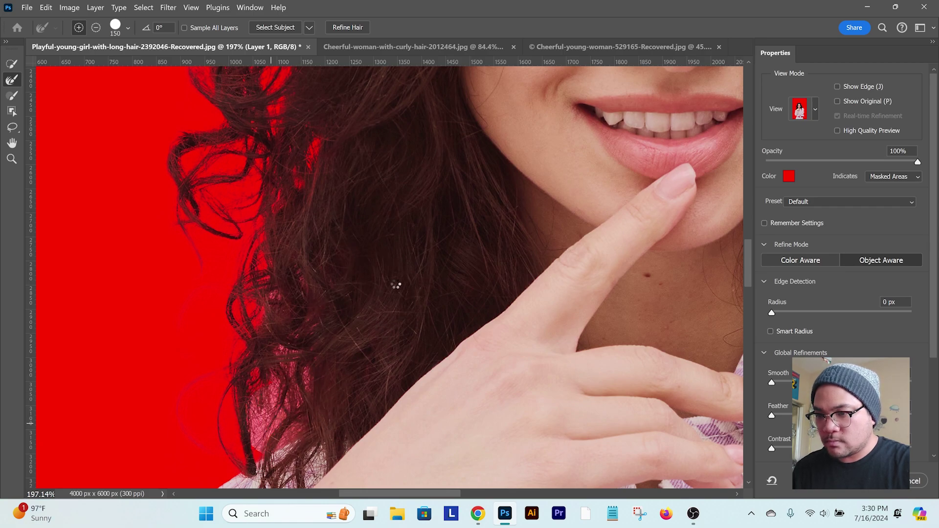
mouse_move(420, 275)
left_mouse_down()
mouse_move(406, 254)
mouse_move(359, 294)
mouse_move(373, 279)
left_mouse_up()
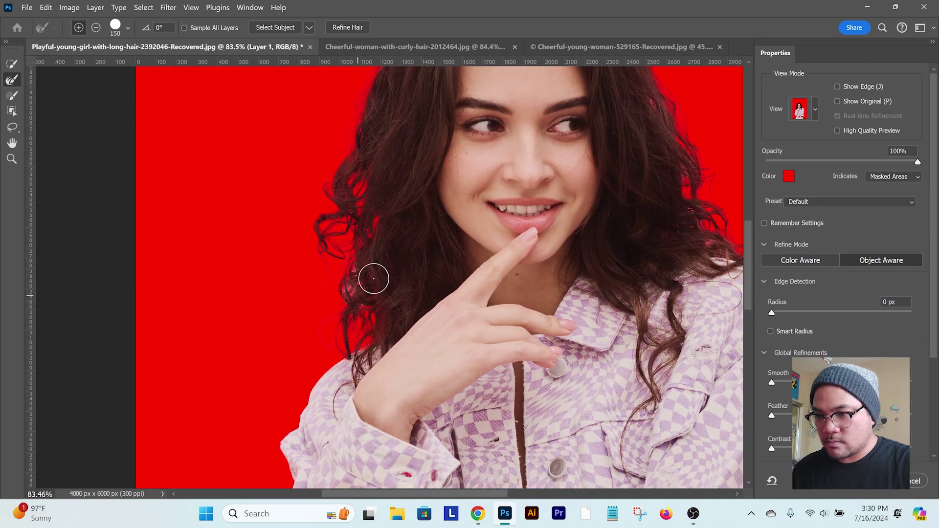
Refine the hair edge on the right side from the crown down to the shoulder with the Refine Edge Brush
scroll(434, 220, "up", 4)
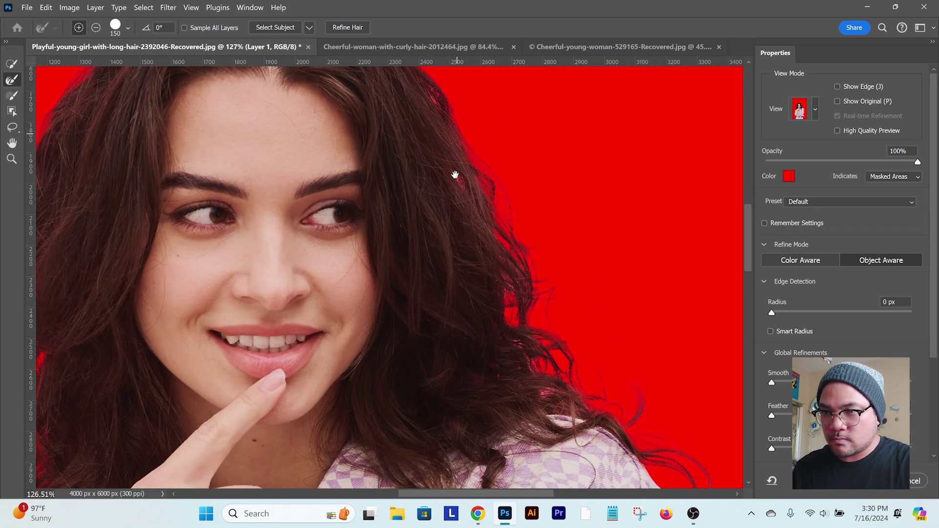
scroll(455, 174, "up", 2)
left_click_drag(435, 131, 439, 154)
left_click_drag(449, 211, 481, 254)
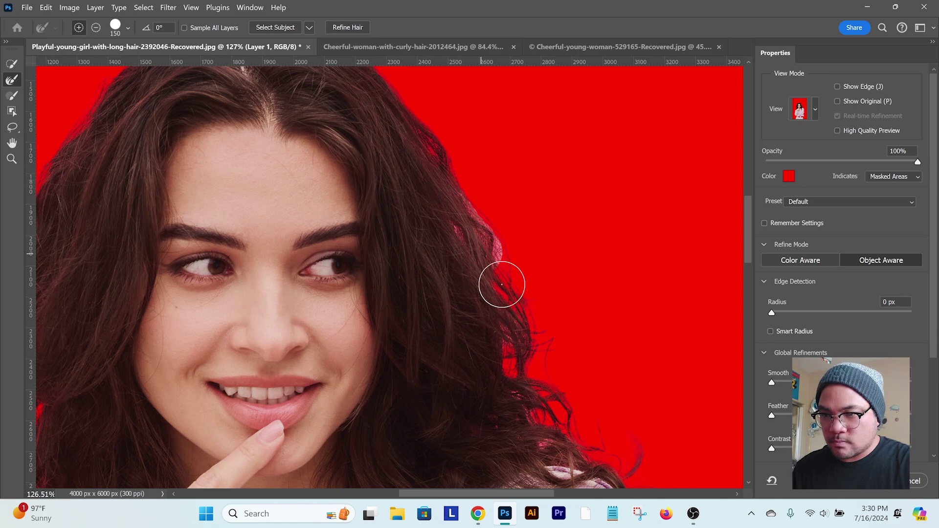
left_click_drag(538, 353, 497, 231)
mouse_move(452, 193)
left_mouse_down()
mouse_move(483, 317)
mouse_move(543, 321)
mouse_move(582, 337)
left_mouse_up()
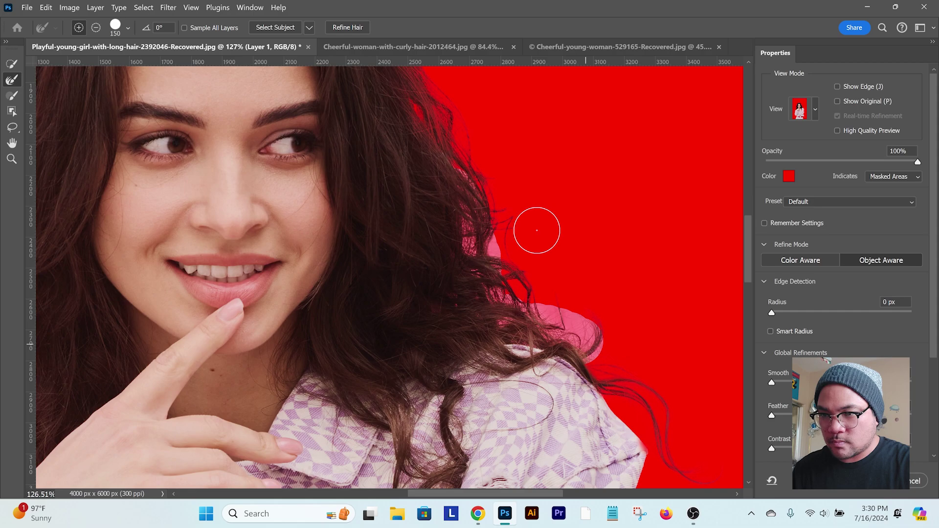
scroll(539, 230, "down", 2)
scroll(538, 230, "down", 2)
scroll(524, 200, "up", 2)
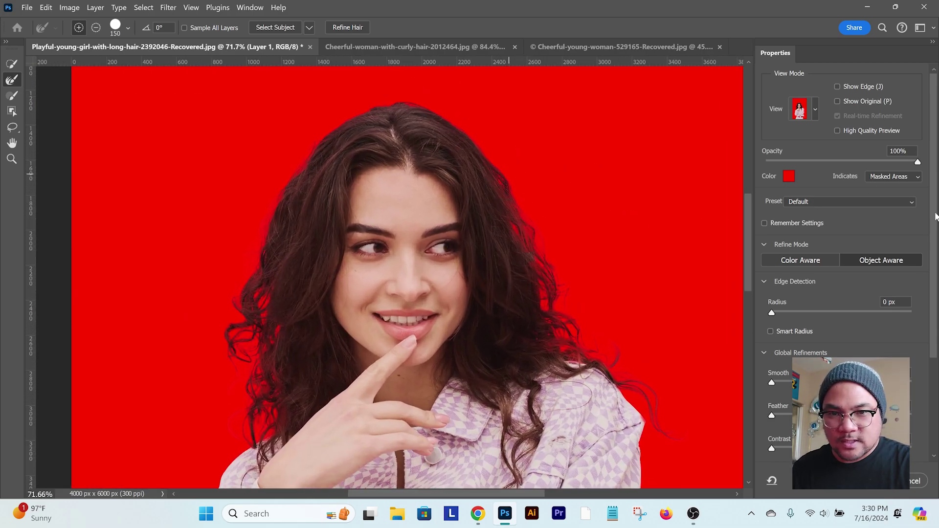
Enable Decontaminate Colors in the output settings, with the output going to a new layer with a layer mask
scroll(935, 217, "down", 5)
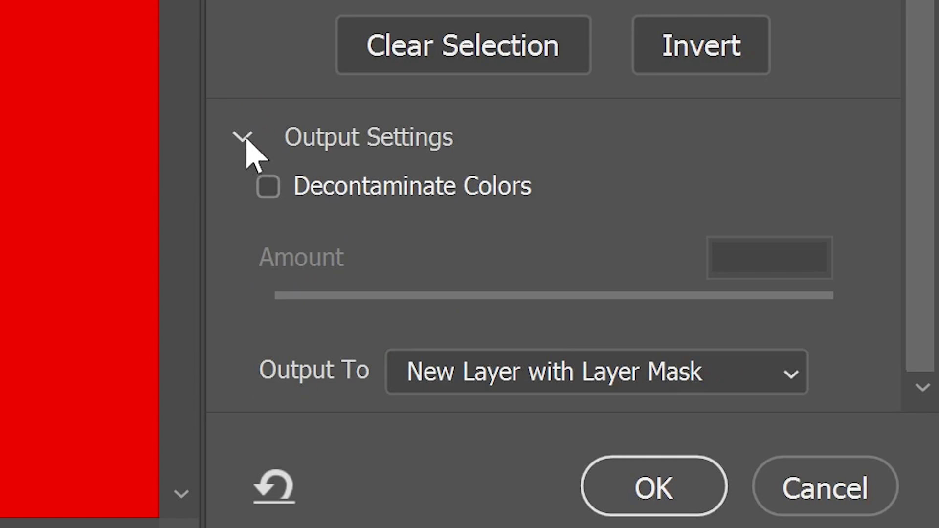
left_click(242, 138)
left_click(245, 140)
left_click(268, 187)
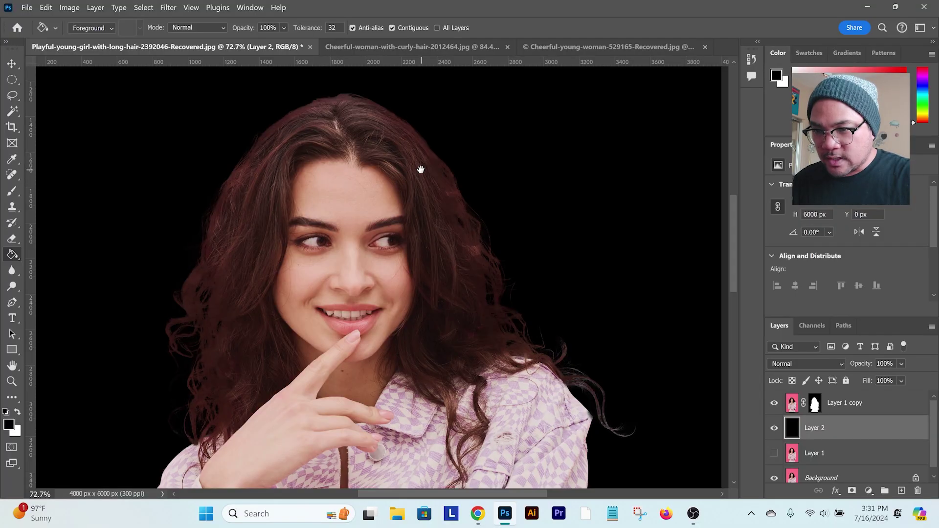
scroll(504, 236, "up", 3)
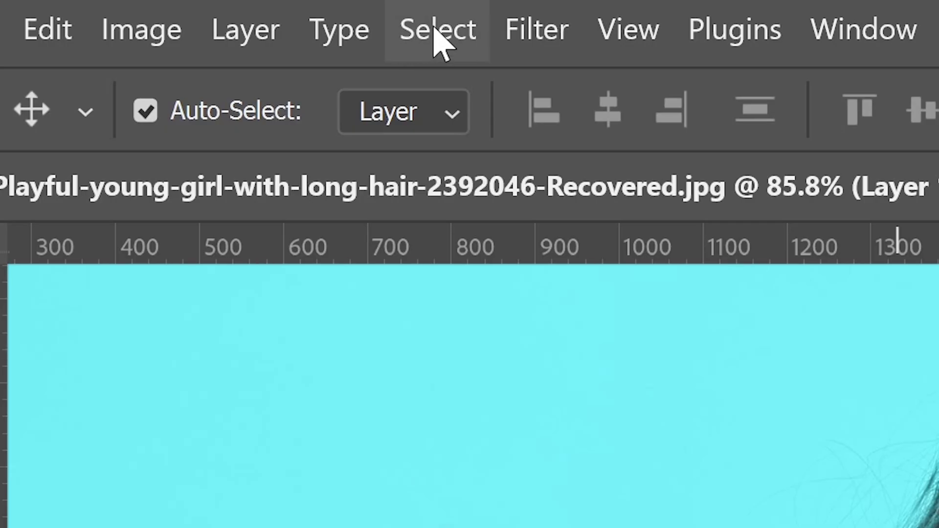
Open Layer 1 of the curly-haired woman image in Select and Mask and isolate her with Select Subject
left_click(438, 35)
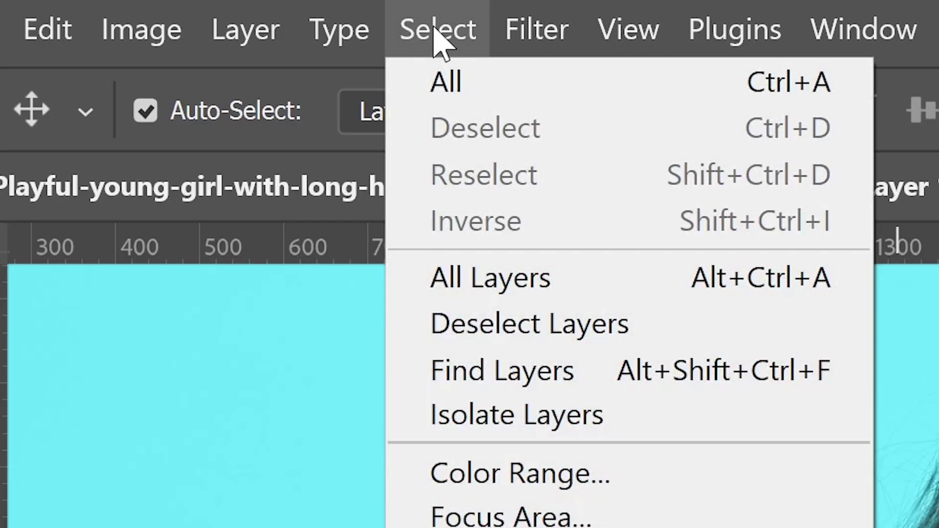
left_click(582, 257)
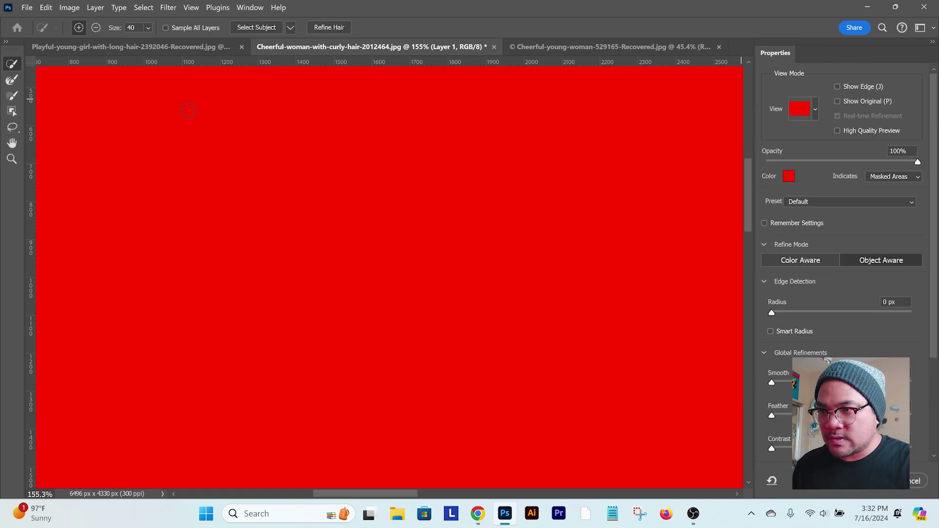
left_click(257, 28)
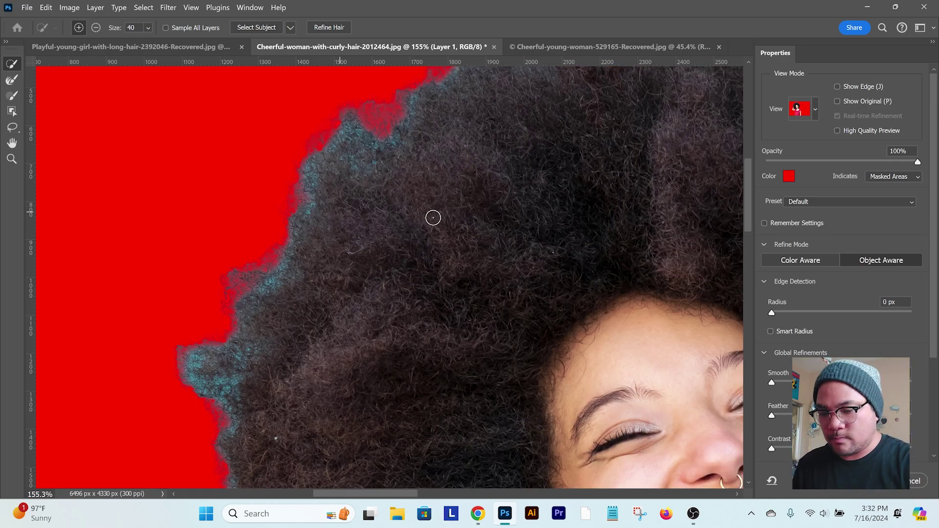
key("ctrl+0")
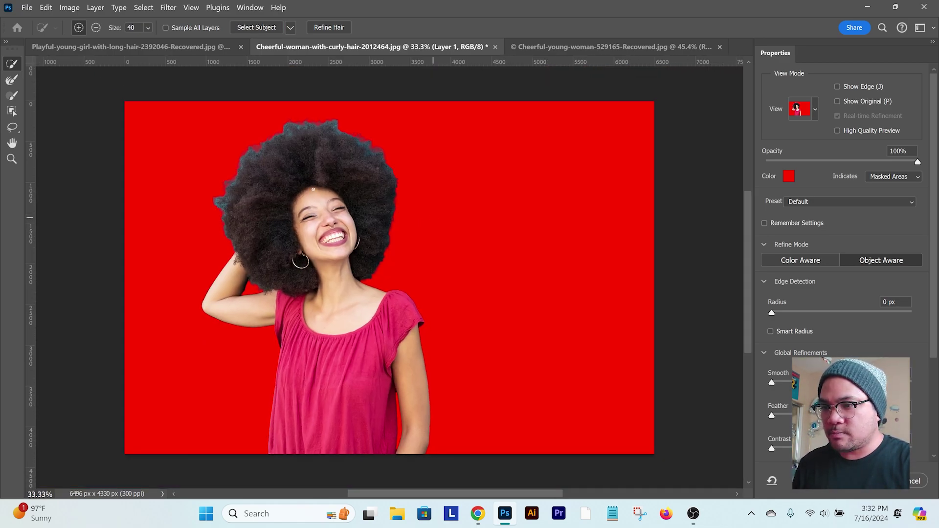
Refine the left edge of the afro, from above the raised arm upward, with the Refine Edge Brush at size 150
left_click(236, 190, "ctrl")
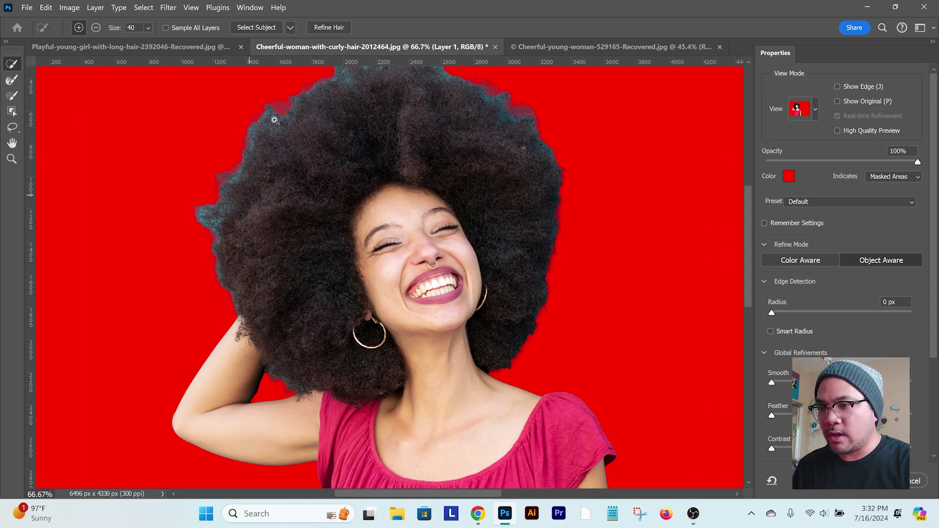
left_click_drag(275, 120, 298, 138)
left_click_drag(296, 102, 315, 171)
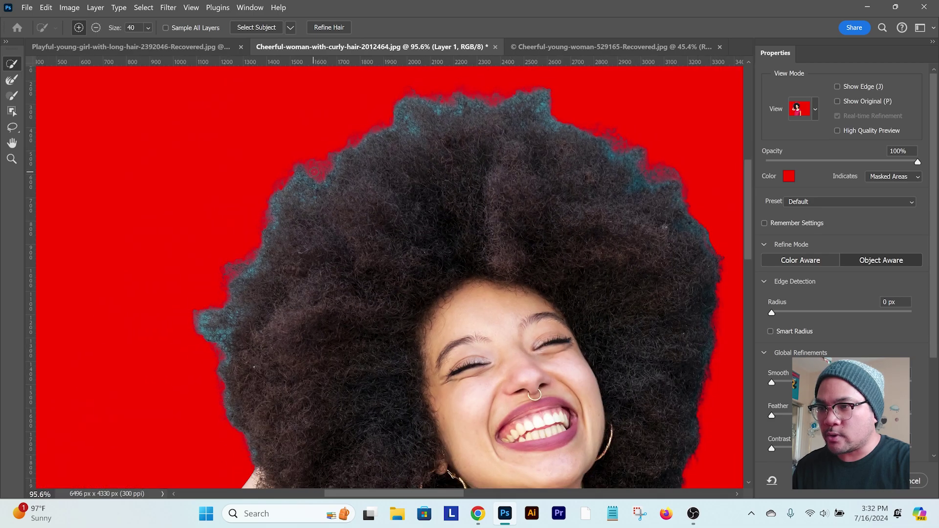
left_click(12, 81)
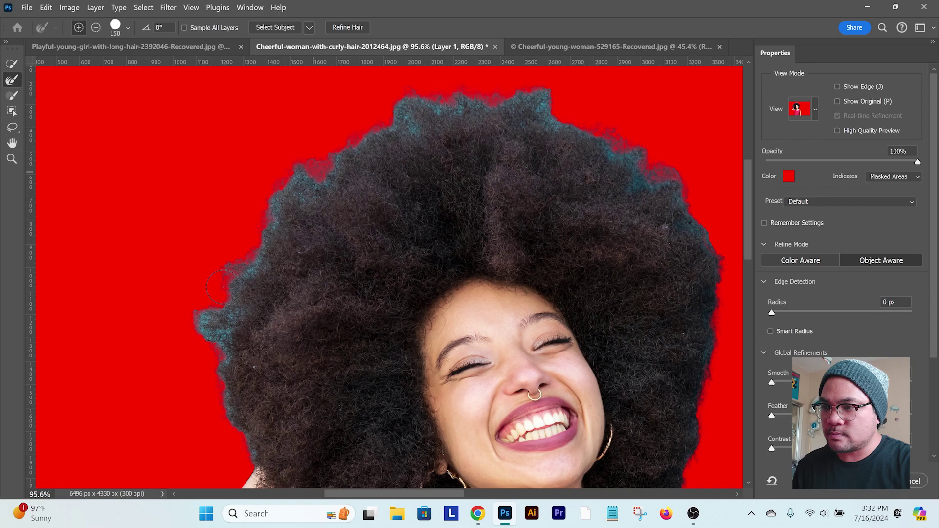
left_click_drag(235, 362, 227, 289)
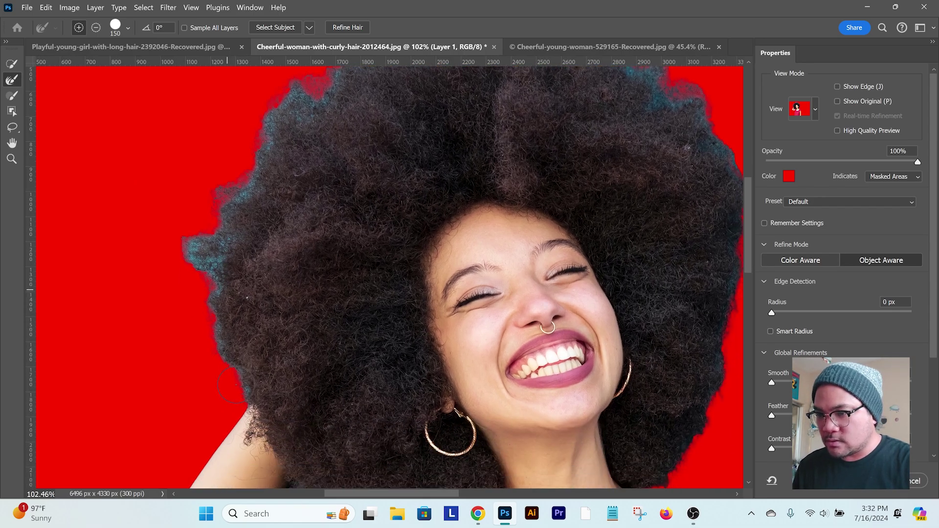
mouse_move(244, 393)
left_mouse_down()
mouse_move(198, 245)
mouse_move(221, 265)
mouse_move(274, 127)
left_mouse_up()
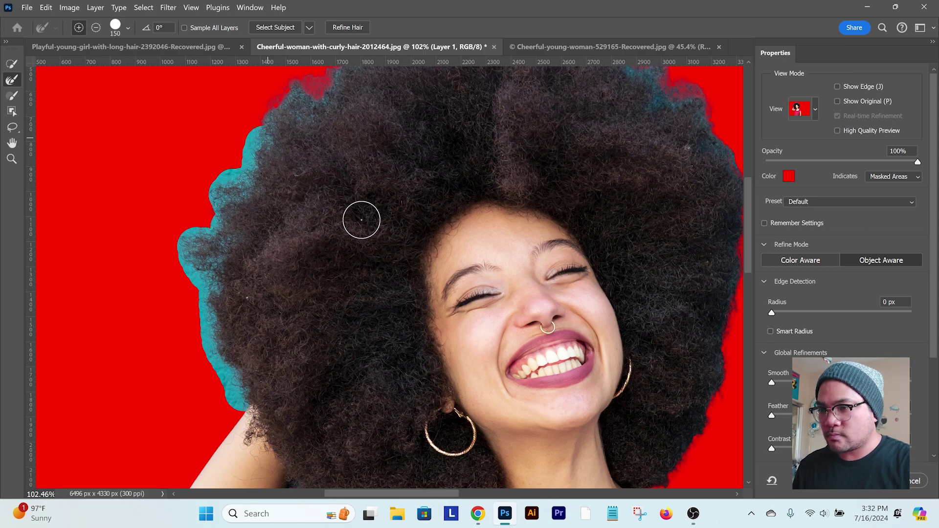
Refine the afro's edge from the upper left over the crown and down the right side to remove the teal fringe
scroll(362, 220, "down", 3)
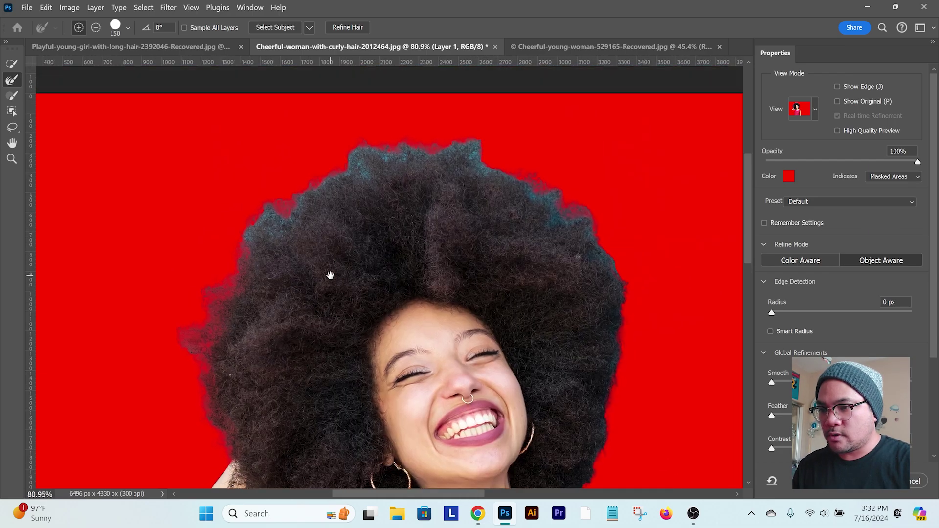
mouse_move(239, 254)
left_mouse_down()
mouse_move(268, 211)
mouse_move(281, 230)
mouse_move(295, 204)
mouse_move(355, 161)
mouse_move(367, 175)
mouse_move(362, 166)
mouse_move(395, 156)
mouse_move(477, 146)
mouse_move(474, 164)
mouse_move(543, 194)
mouse_move(554, 218)
mouse_move(583, 225)
mouse_move(588, 244)
mouse_move(612, 258)
mouse_move(627, 329)
mouse_move(620, 430)
mouse_move(625, 332)
left_mouse_up()
scroll(623, 339, "down", 1)
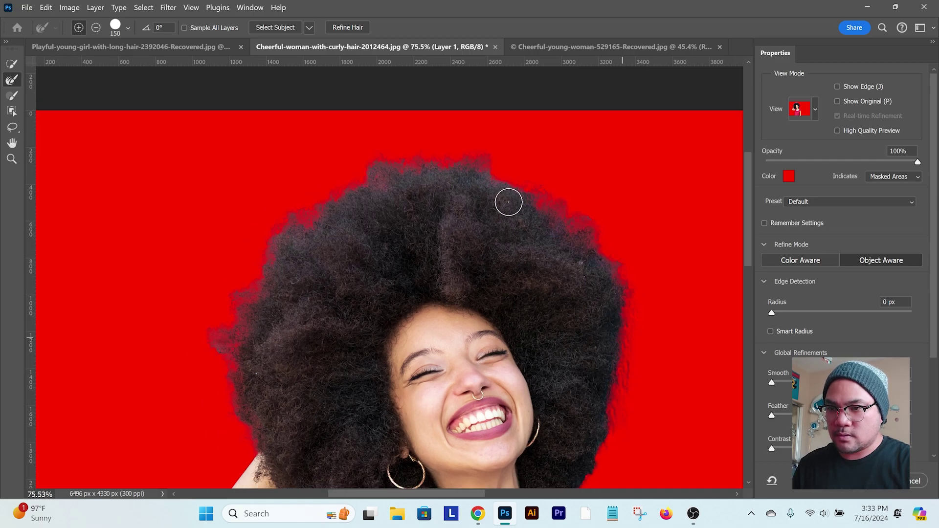
left_click(469, 164)
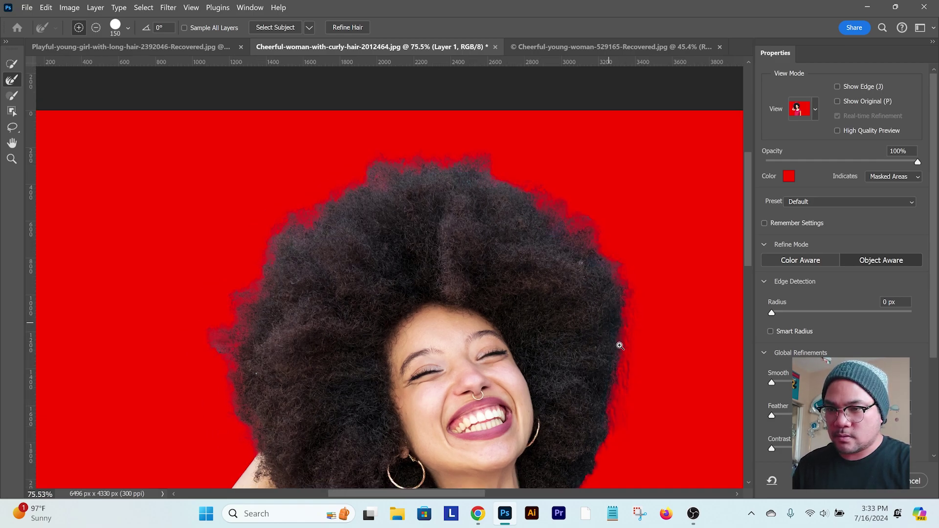
Refine the lower edge of the afro between the raised arm and the neckline with the Refine Edge Brush
scroll(619, 343, "down", 2)
left_click_drag(596, 287, 586, 212)
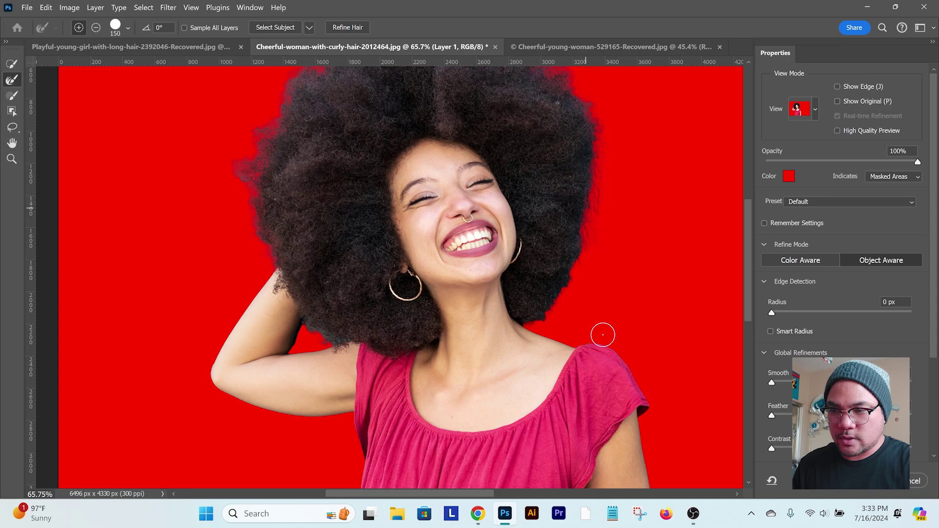
mouse_move(299, 326)
left_mouse_down()
mouse_move(329, 335)
mouse_move(353, 327)
left_mouse_up()
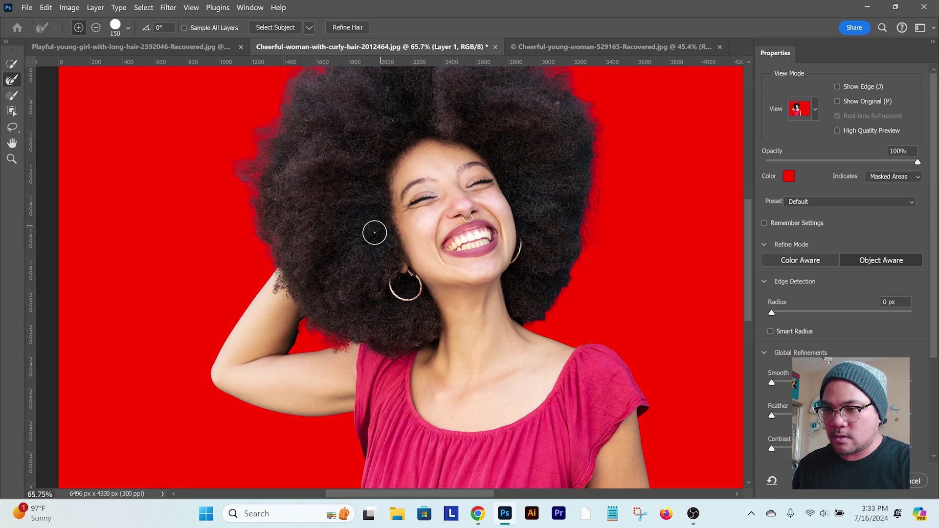
left_click_drag(481, 156, 458, 211)
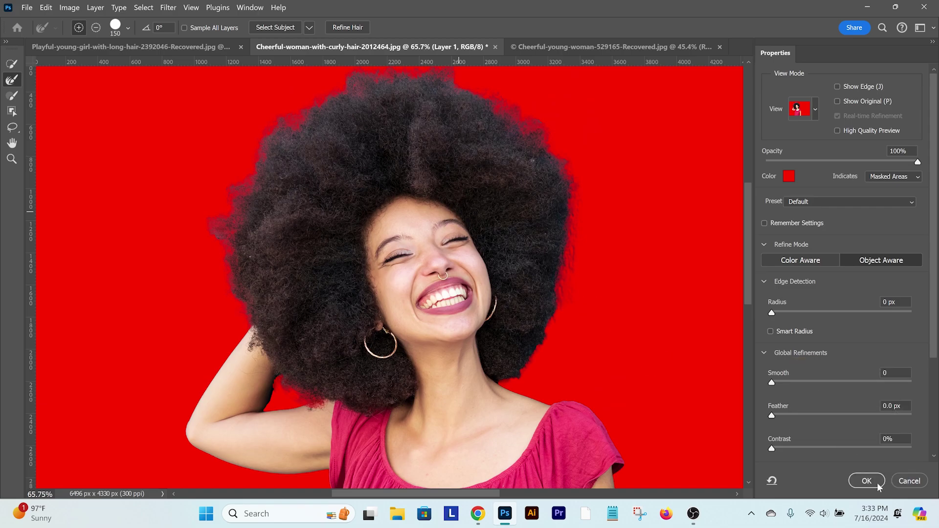
Expand the Output Settings and output the cutout to a new layer with a layer mask
scroll(931, 330, "down", 3)
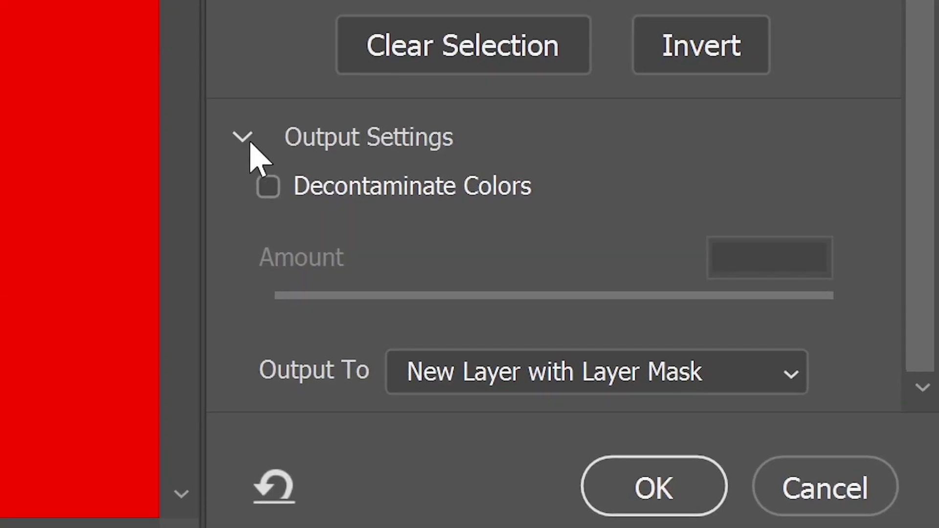
left_click(765, 393)
left_click(243, 138)
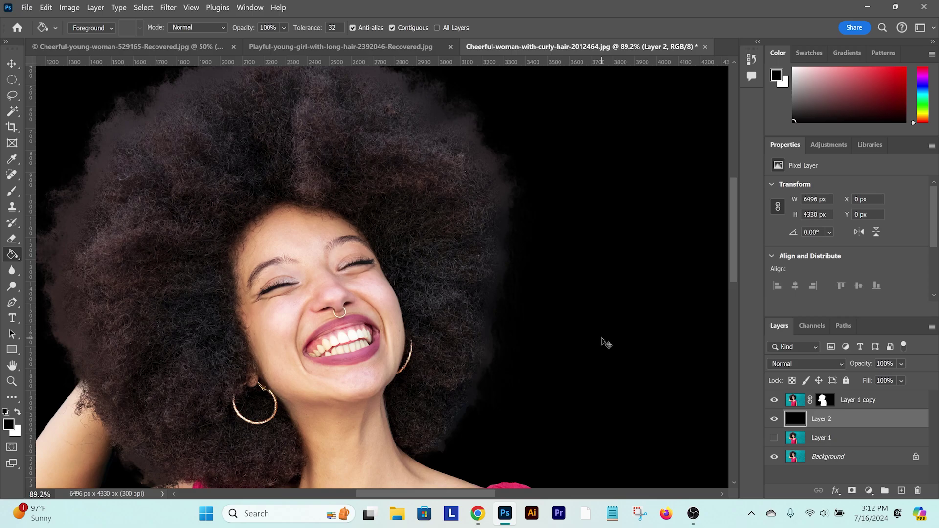
Fill Layer 2 behind the curly-haired woman's cutout with white
key("ctrl+0")
key("ctrl+minus")
key("ctrl+BackSpace")
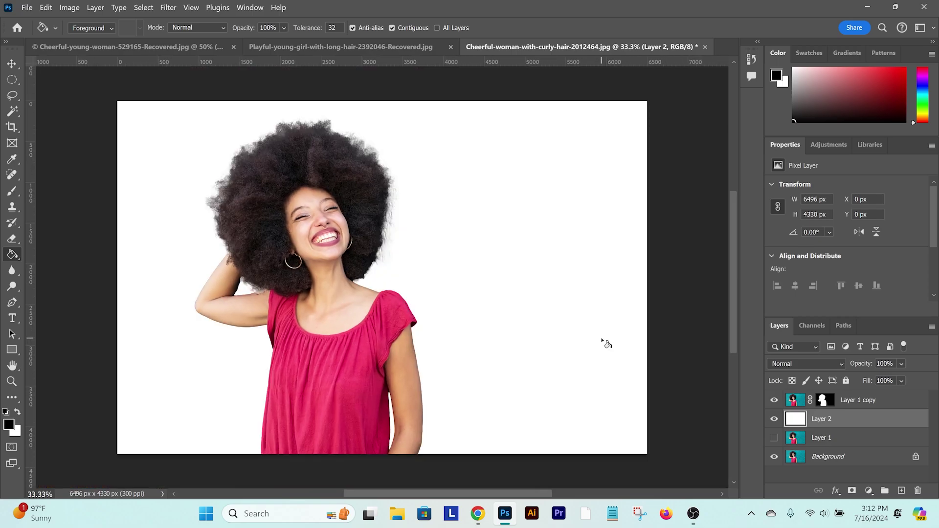
Examine the cutout's hair edges up close against the white background, around the crown and the right side
key("v")
scroll(362, 117, "up", 5)
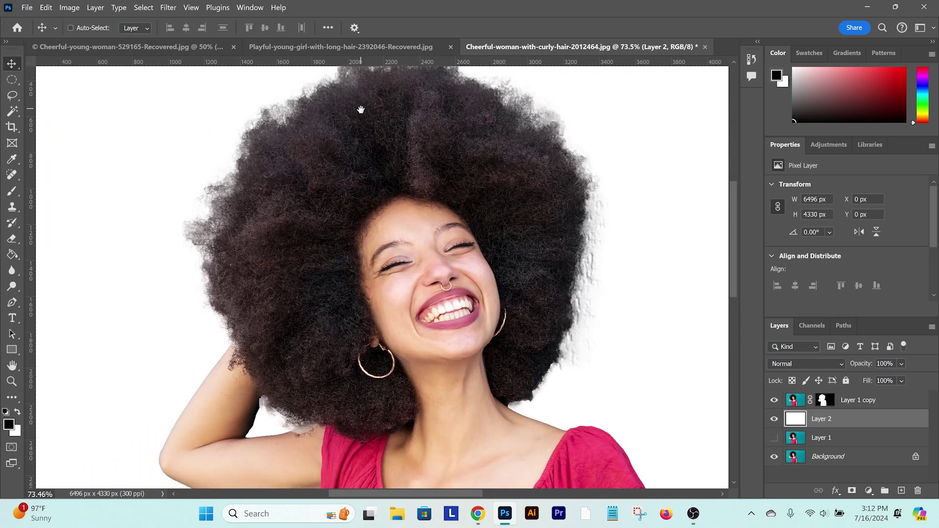
left_click_drag(328, 294, 251, 334)
scroll(186, 93, "up", 6)
scroll(186, 93, "down", 3)
left_click_drag(520, 172, 353, 172)
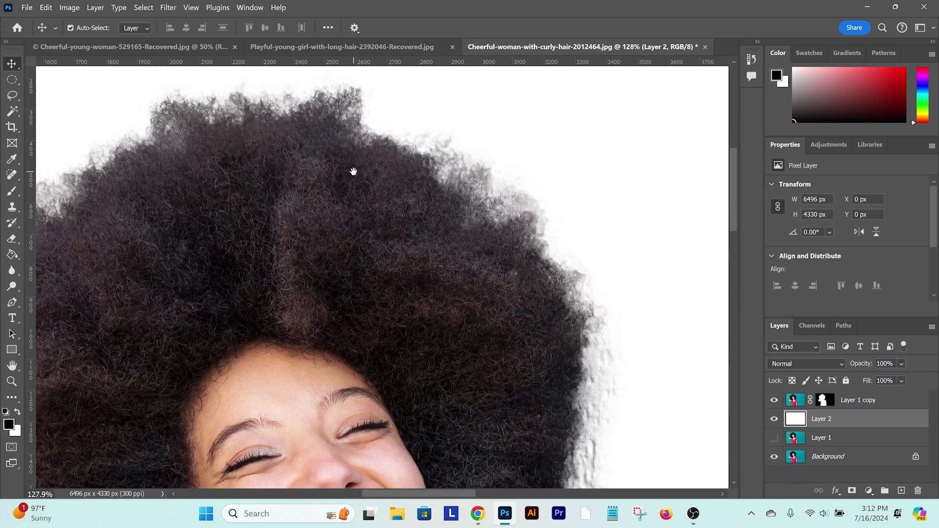
scroll(480, 240, "down", 4)
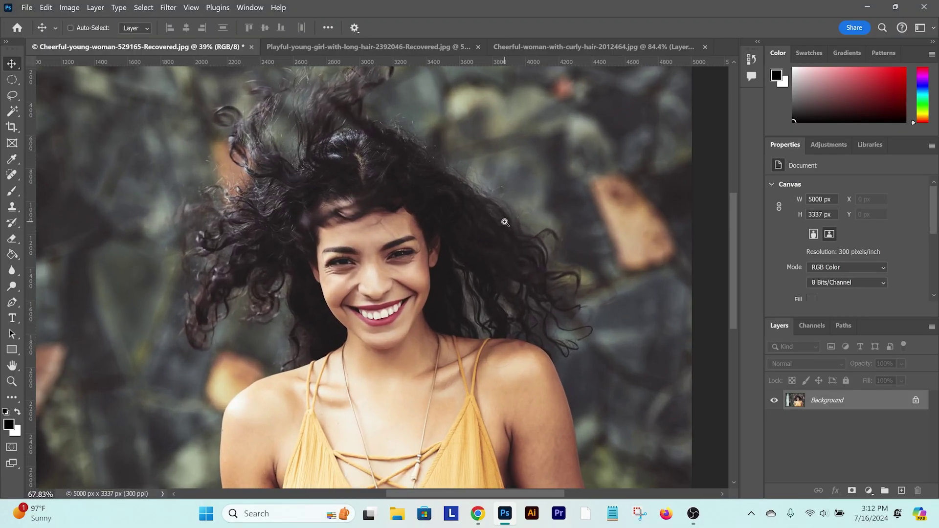
Duplicate the Background layer of the Cheerful-young-woman image
left_click(501, 220, "alt")
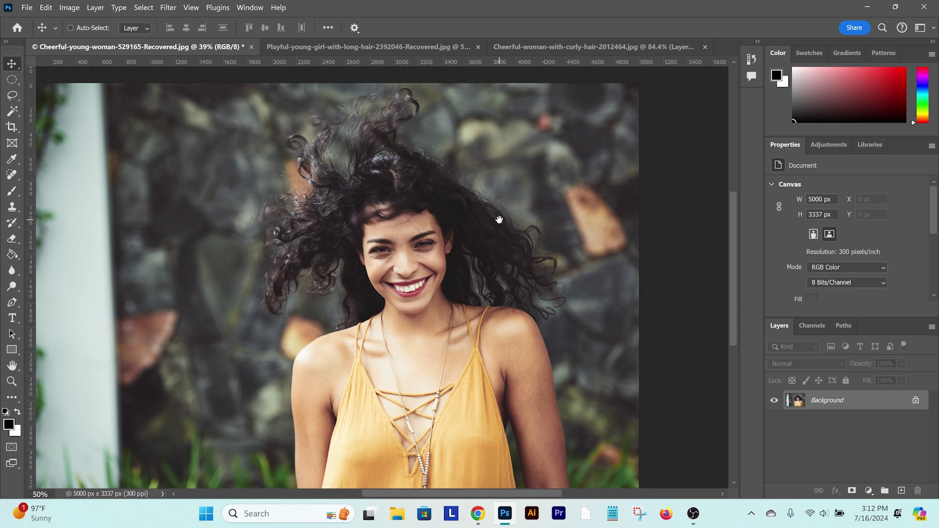
left_click(418, 174, "ctrl")
left_click_drag(466, 172, 500, 239)
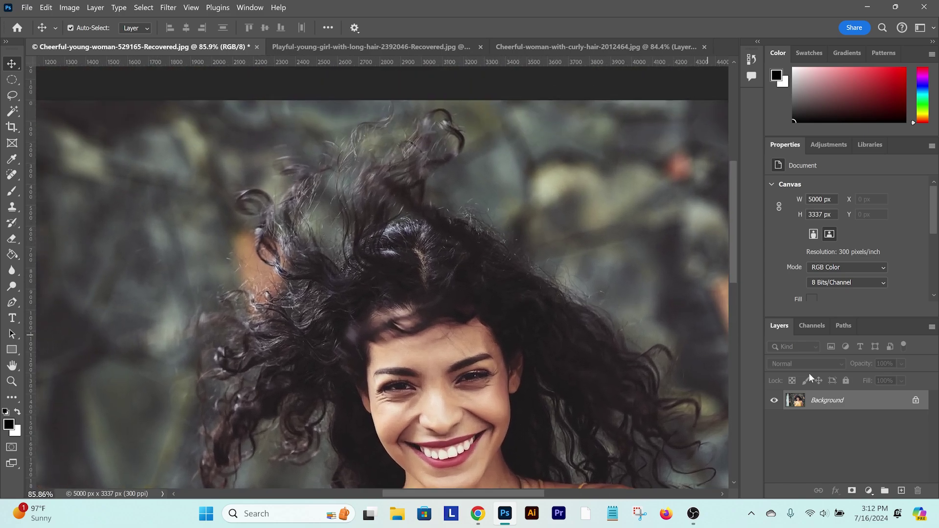
key("ctrl+j")
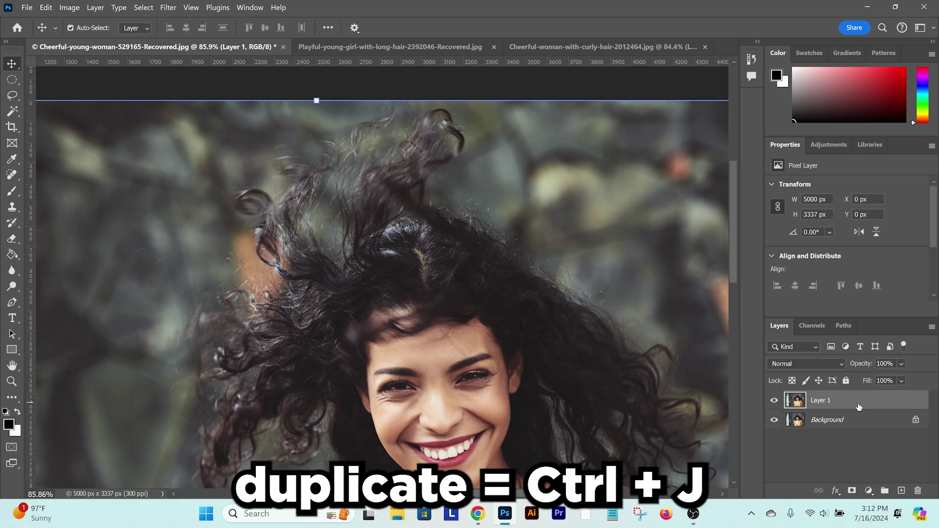
Open Layer 1 in Select and Mask with the Overlay view and isolate the woman with Select Subject
left_click(146, 9)
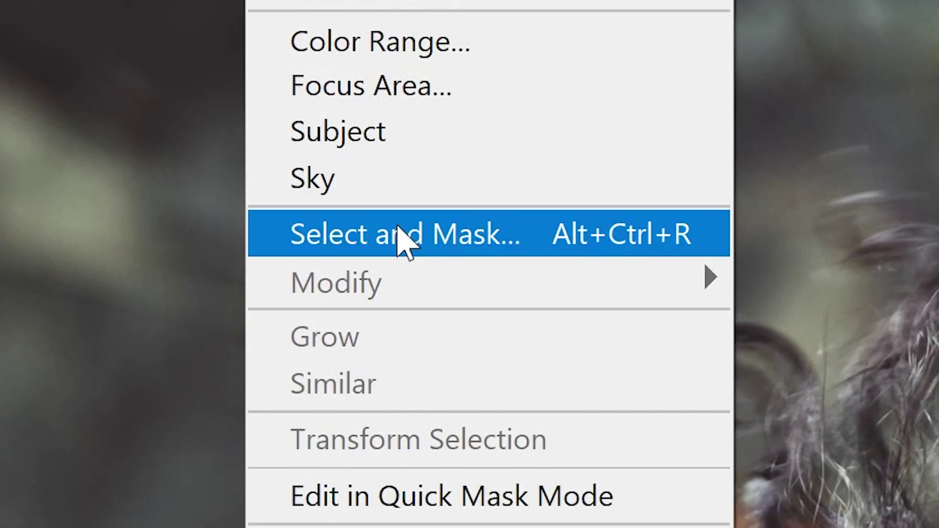
left_click(169, 165)
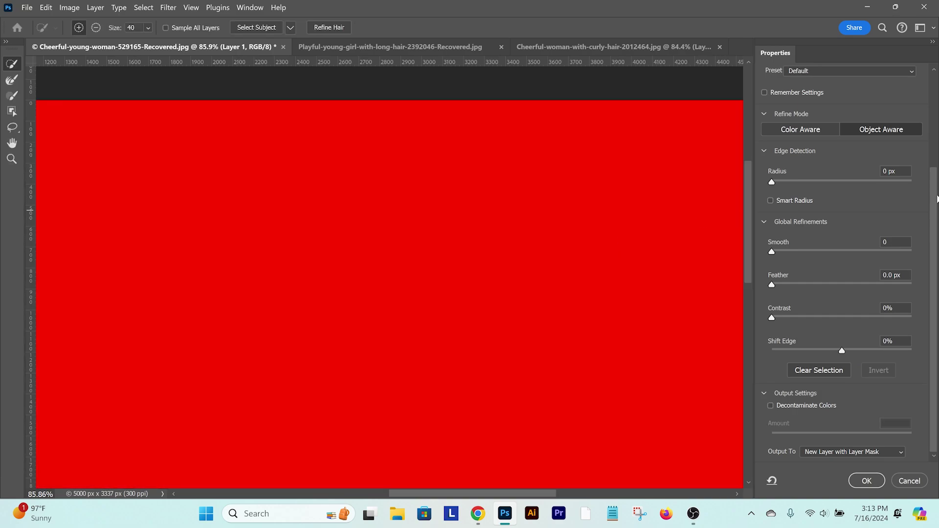
left_click_drag(934, 212, 932, 109)
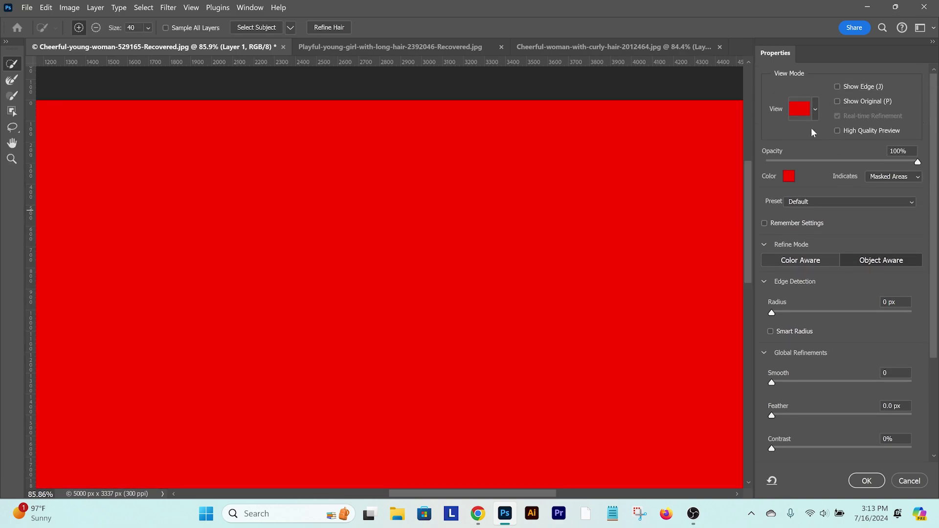
left_click(816, 111)
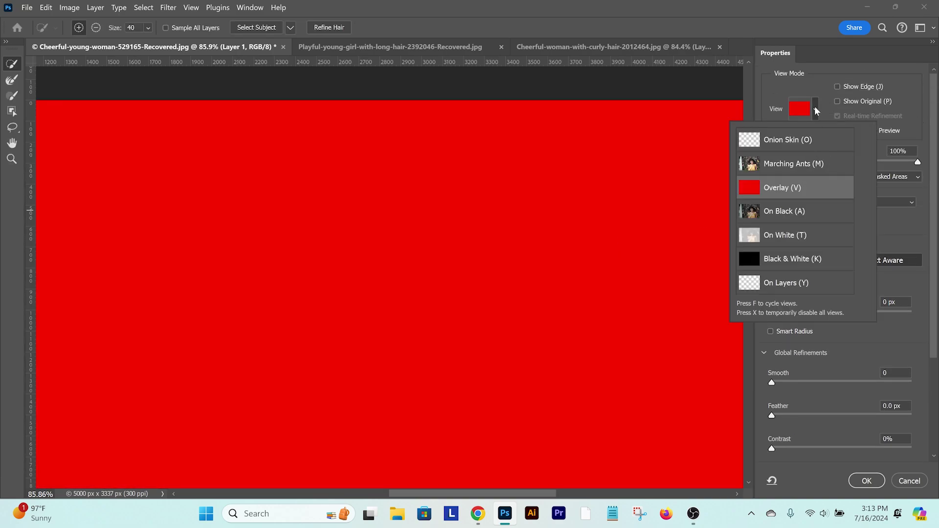
left_click(825, 107)
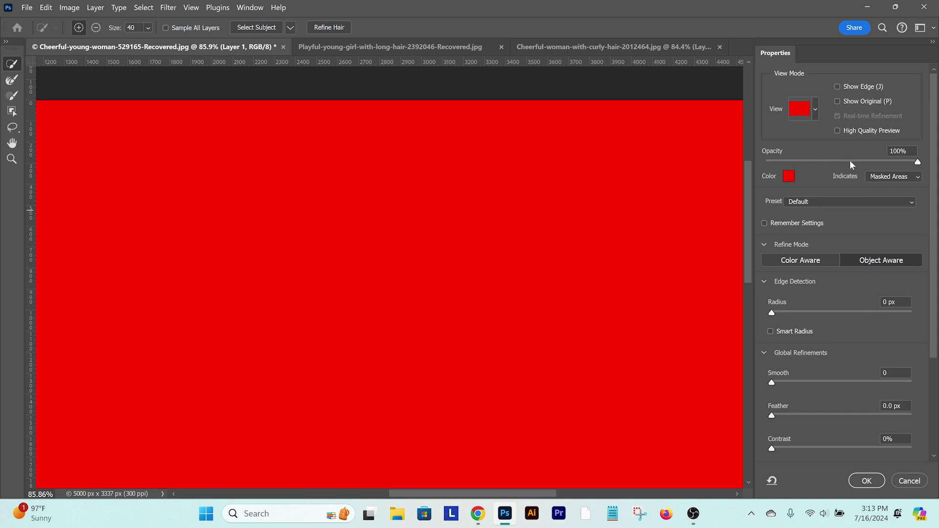
left_click(261, 28)
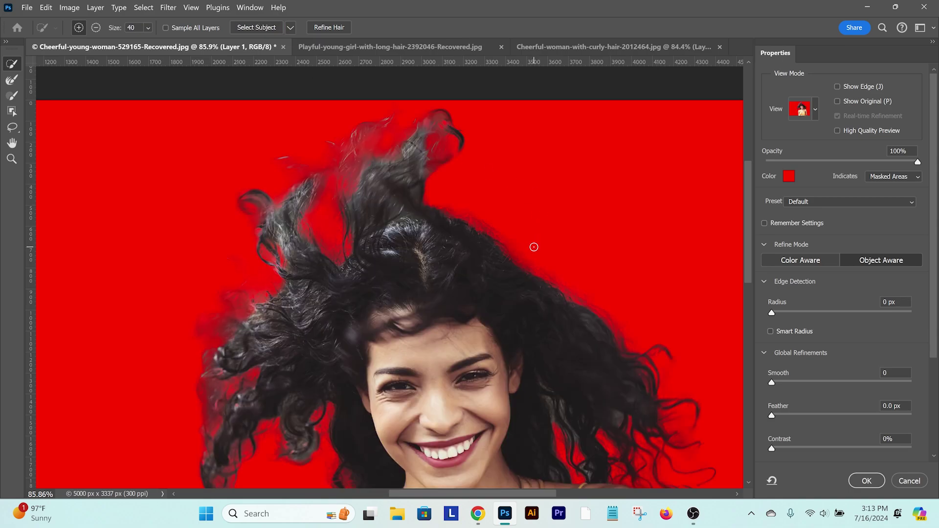
Refine the hanging curls on the left side, beside the face, with the Refine Edge Brush at size 100
key("ctrl+minus")
scroll(446, 196, "up", 4)
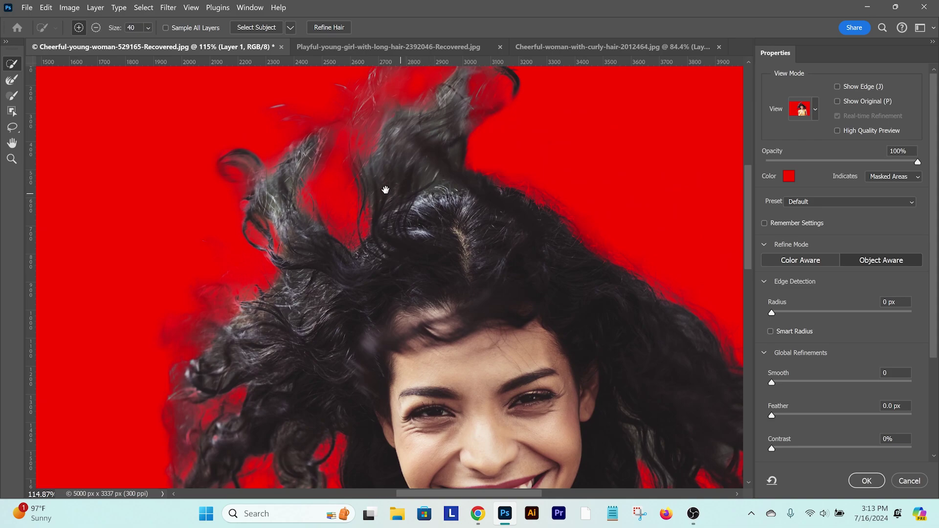
scroll(369, 298, "down", 2)
left_click_drag(369, 298, 432, 141)
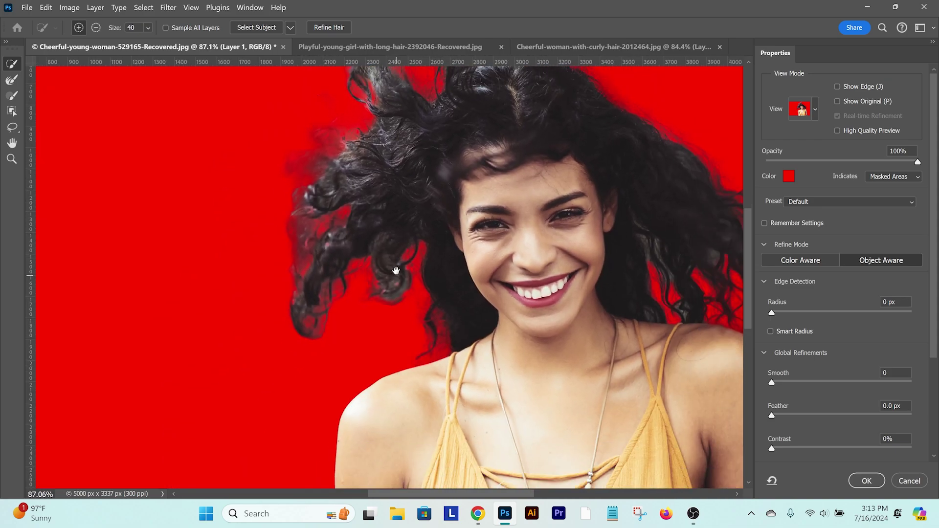
left_click(11, 80)
scroll(363, 208, "up", 2)
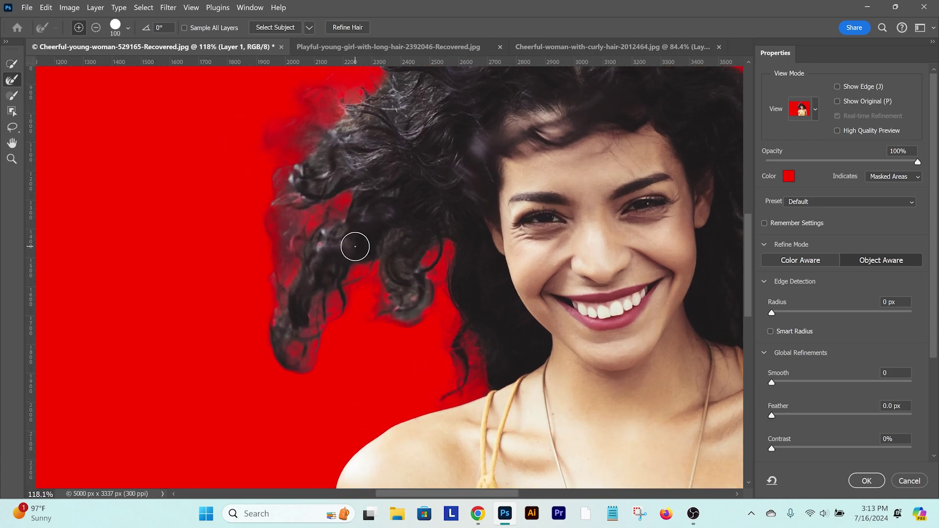
mouse_move(324, 243)
left_mouse_down()
mouse_move(381, 196)
mouse_move(328, 289)
mouse_move(289, 334)
mouse_move(336, 324)
left_mouse_up()
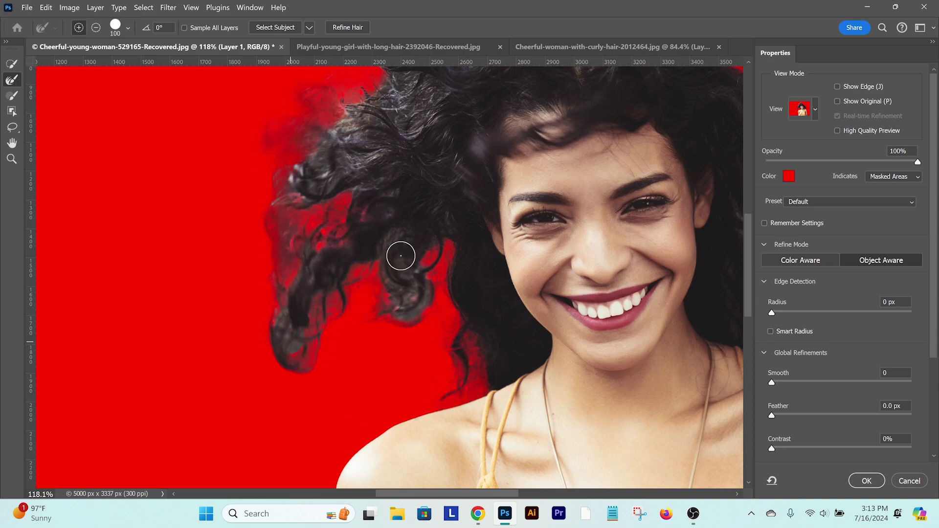
mouse_move(401, 256)
left_mouse_down()
mouse_move(406, 284)
mouse_move(404, 308)
mouse_move(420, 315)
mouse_move(430, 254)
left_mouse_up()
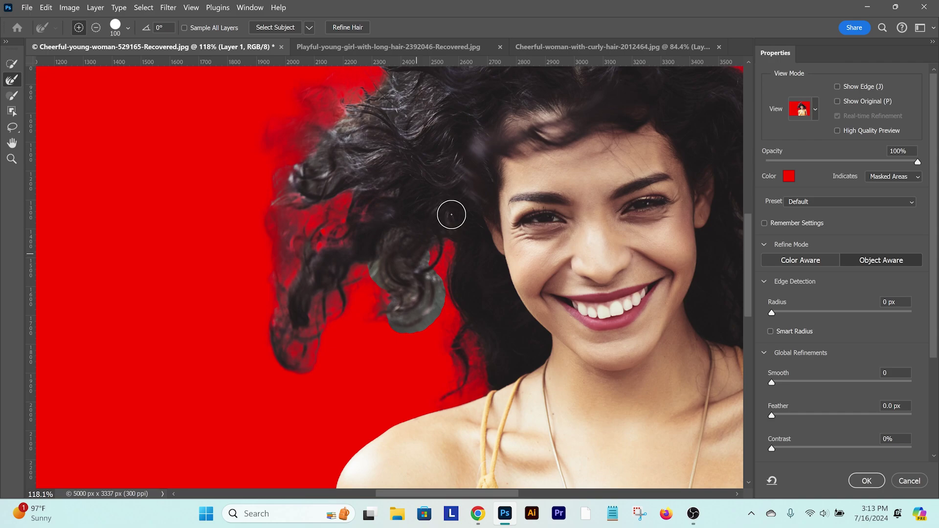
Refine the windblown strands at the upper left of the head with the Refine Edge Brush
scroll(412, 216, "down", 3)
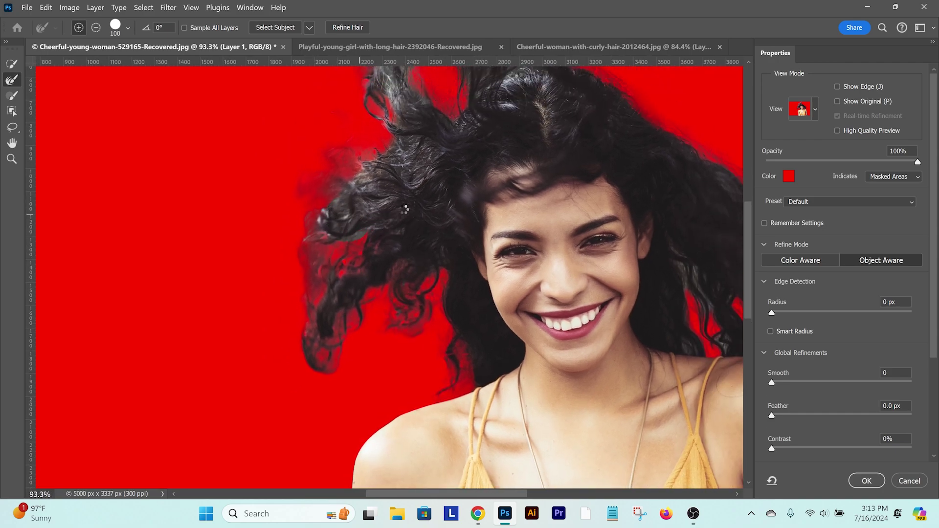
left_click_drag(436, 139, 369, 204)
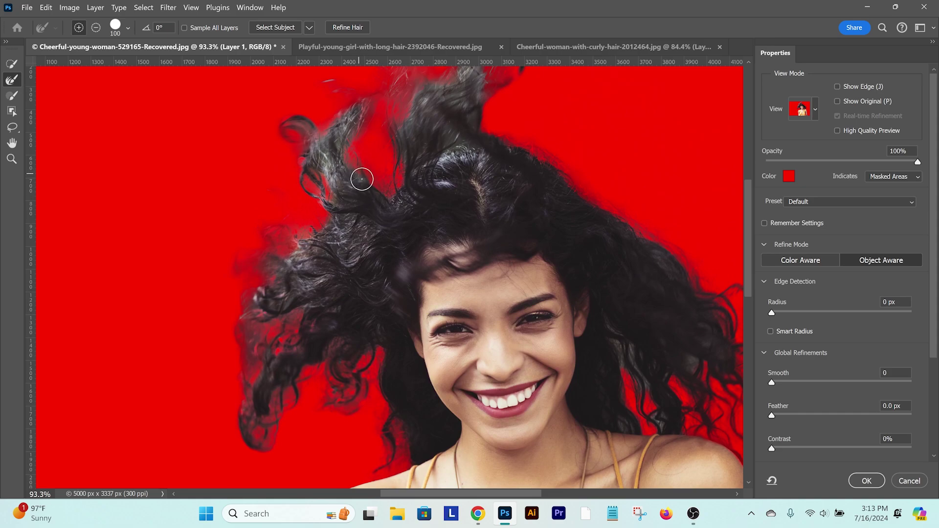
left_click_drag(472, 122, 369, 206)
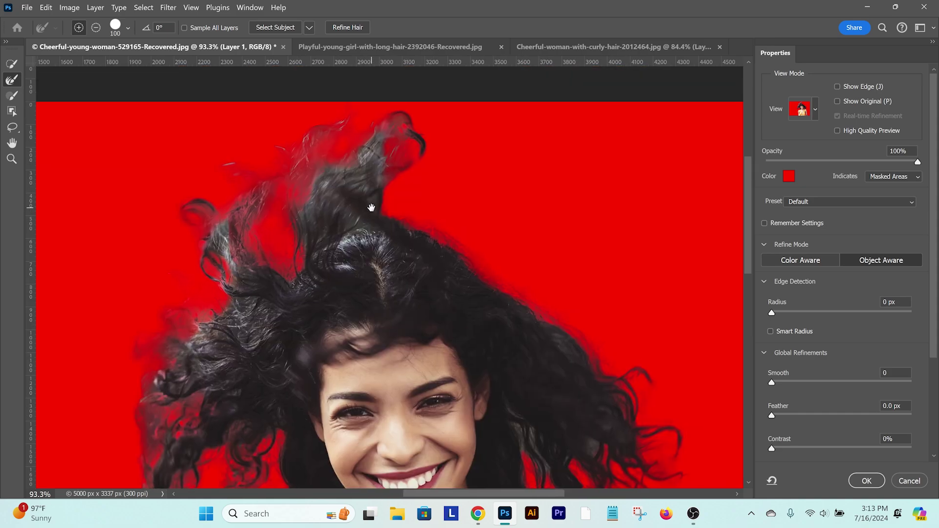
left_click_drag(273, 212, 268, 205)
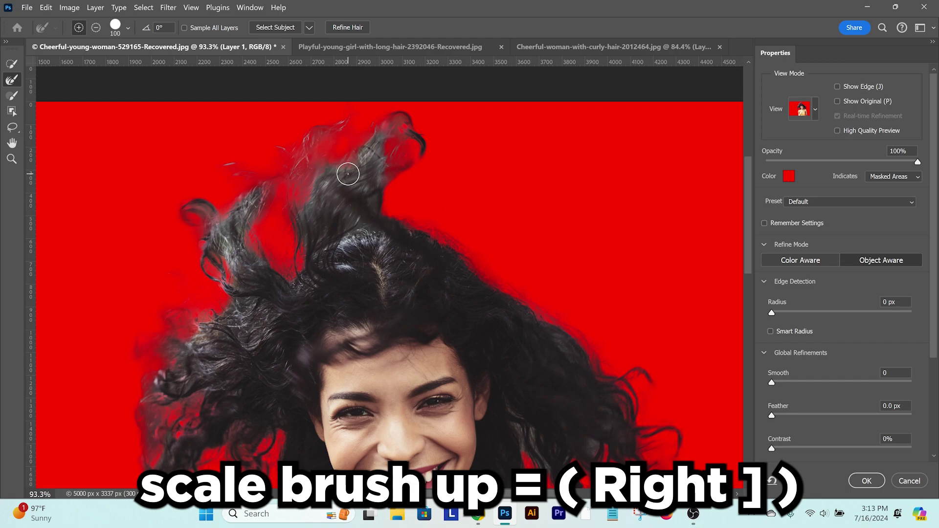
Enlarge the Refine Edge Brush to size 175 and refine the windblown hair at the top and upper left of the head
key("bracketright")
key("bracketright")
key("bracketright")
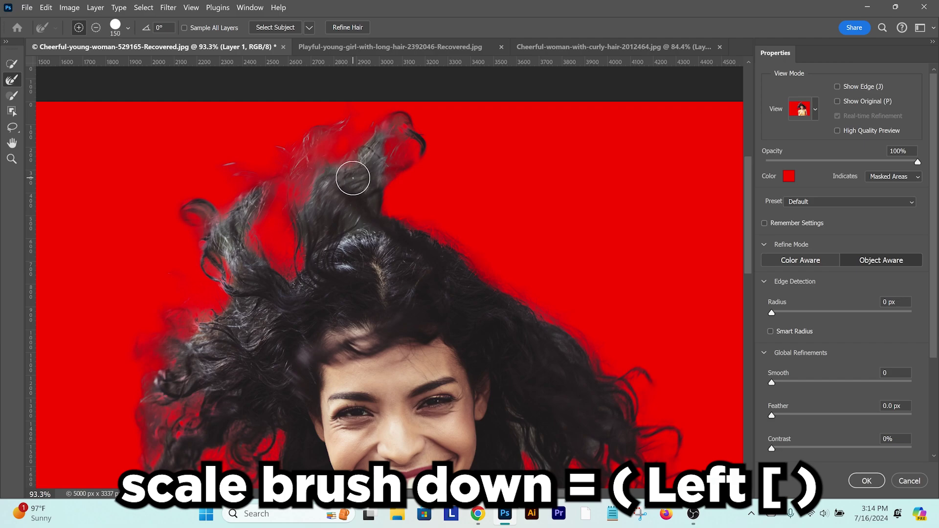
mouse_move(397, 132)
left_mouse_down()
mouse_move(364, 210)
mouse_move(341, 181)
mouse_move(310, 204)
left_mouse_up()
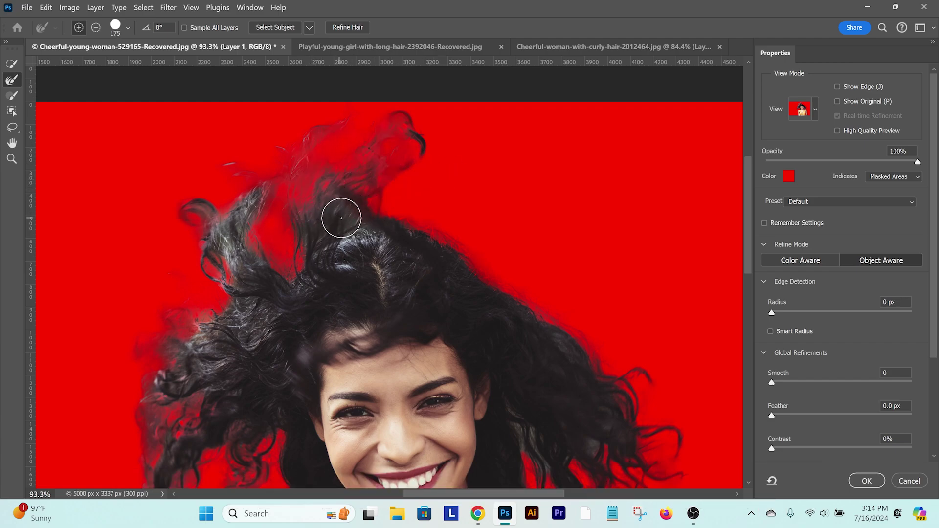
mouse_move(251, 201)
left_mouse_down()
mouse_move(222, 228)
mouse_move(241, 242)
mouse_move(240, 264)
mouse_move(265, 252)
left_mouse_up()
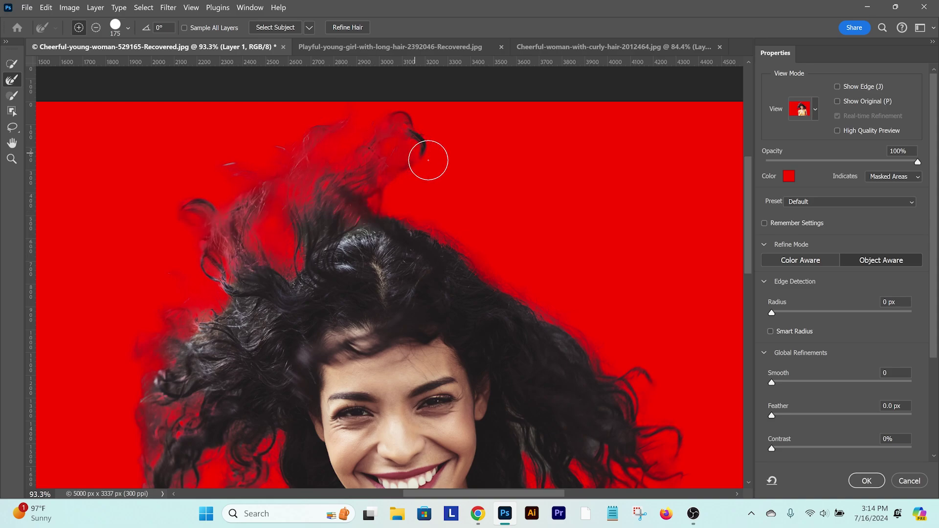
Refine the hair on the right side of the head, including the outer edge and the gaps between curls above the shoulder
left_click_drag(531, 254, 499, 259)
scroll(489, 193, "up", 3)
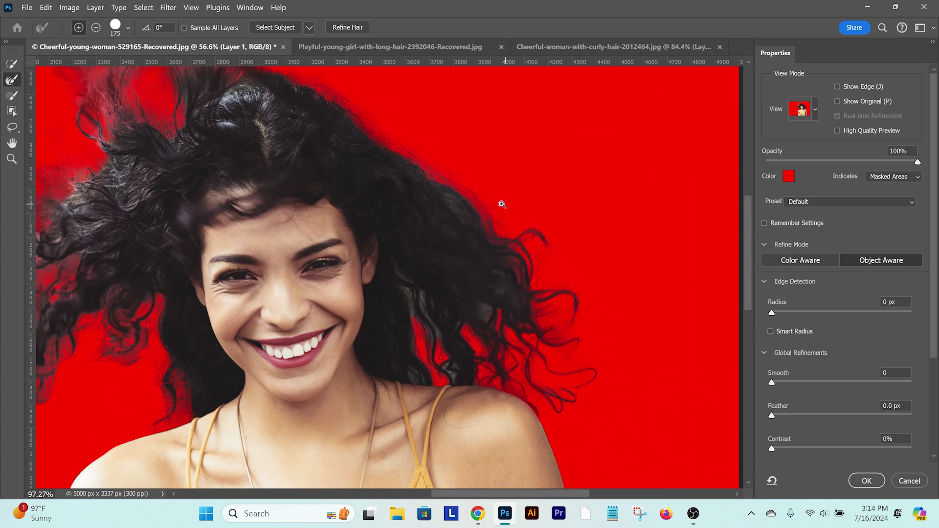
left_click_drag(435, 171, 500, 234)
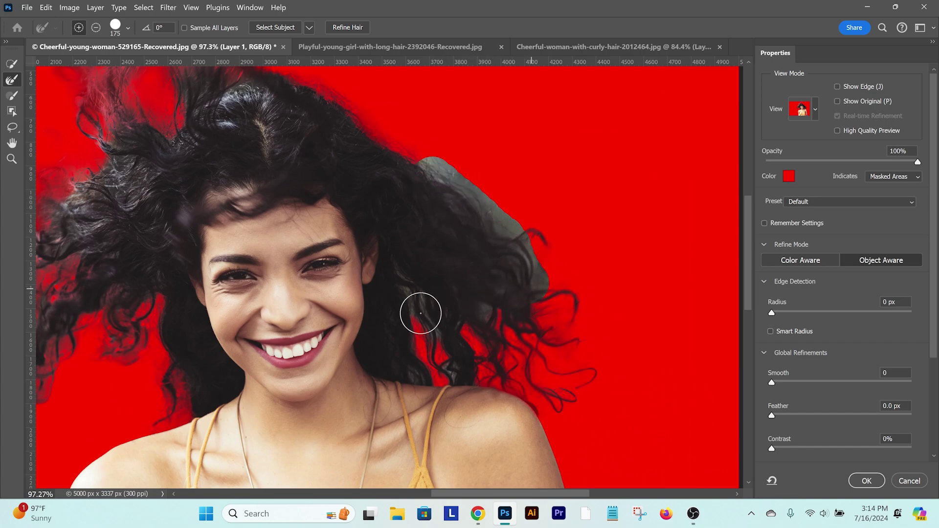
mouse_move(418, 305)
left_mouse_down()
mouse_move(445, 365)
mouse_move(417, 372)
left_mouse_up()
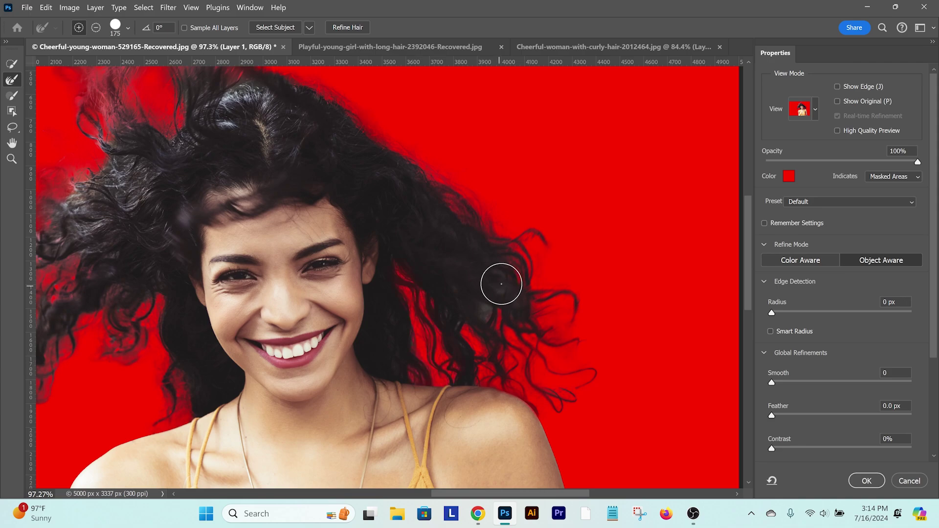
mouse_move(495, 281)
left_mouse_down()
mouse_move(524, 306)
mouse_move(507, 333)
mouse_move(480, 302)
mouse_move(473, 340)
mouse_move(454, 301)
left_mouse_up()
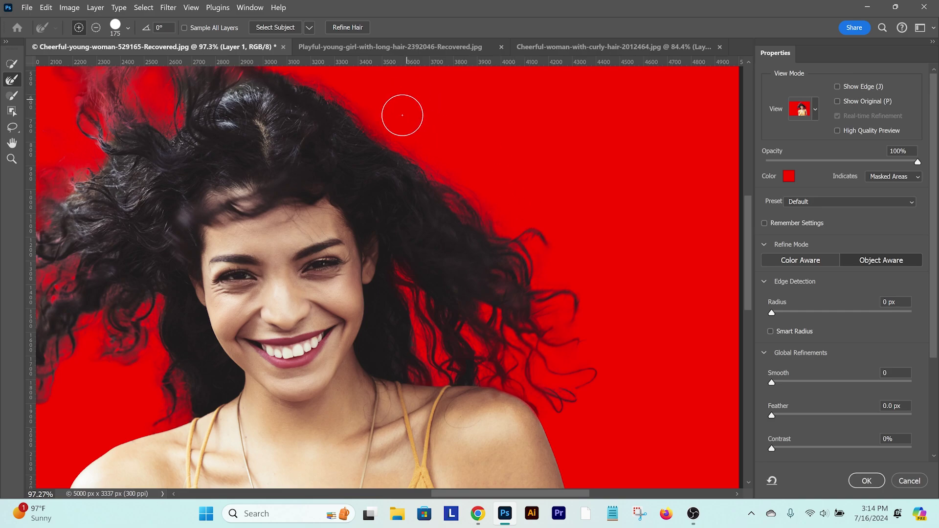
Enable Decontaminate Colors at 100% and output the selection to a new layer with layer mask
scroll(491, 243, "down", 3)
left_click_drag(483, 237, 510, 252)
left_click_drag(937, 264, 938, 474)
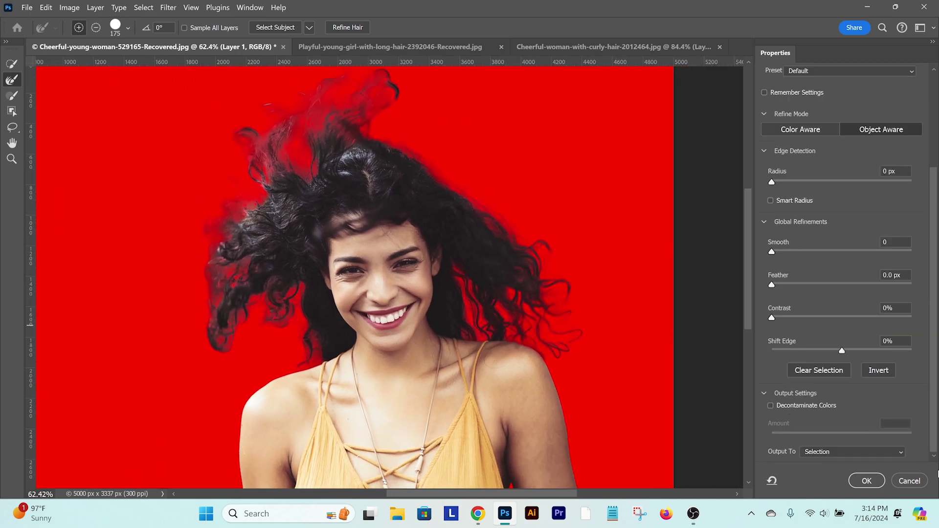
left_click(766, 396)
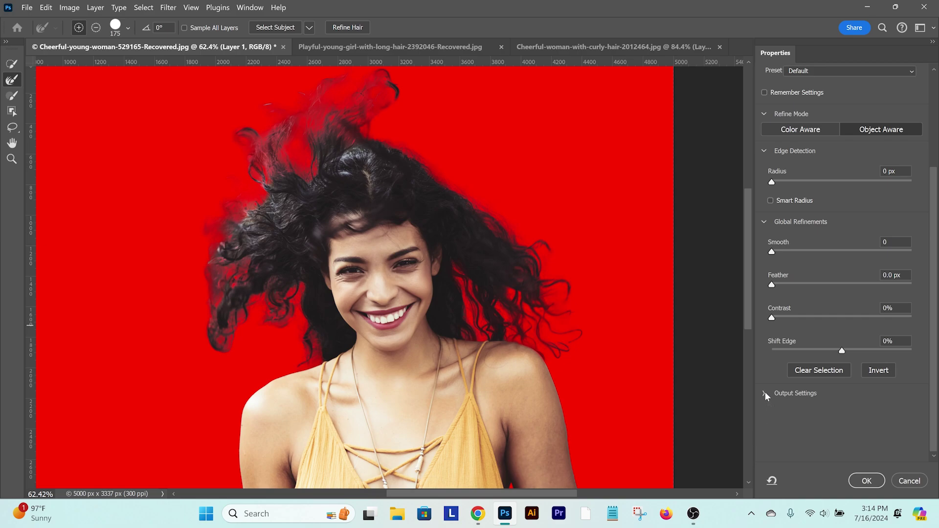
left_click(766, 395)
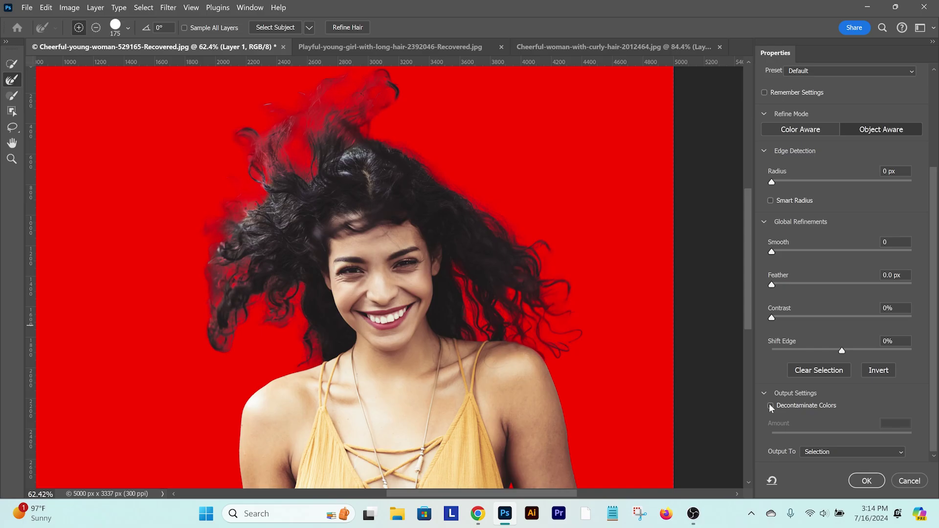
left_click(771, 406)
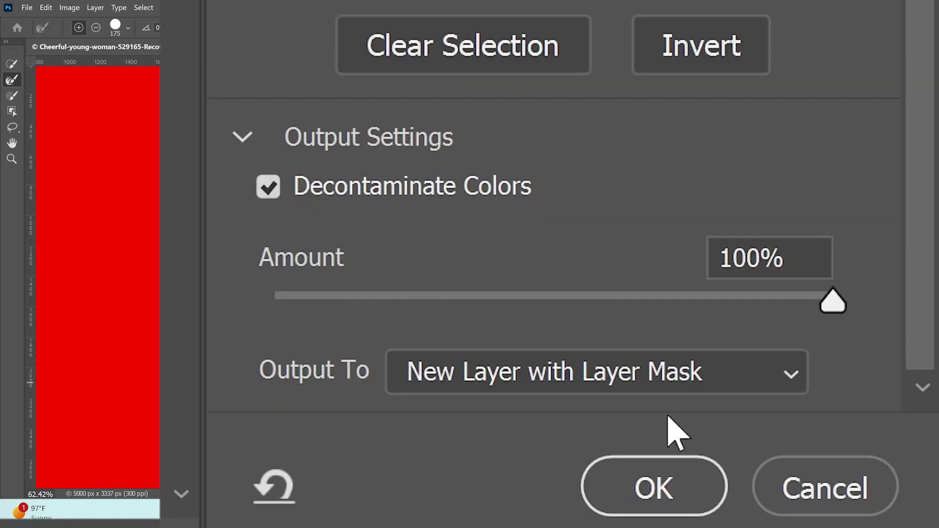
left_click(866, 481)
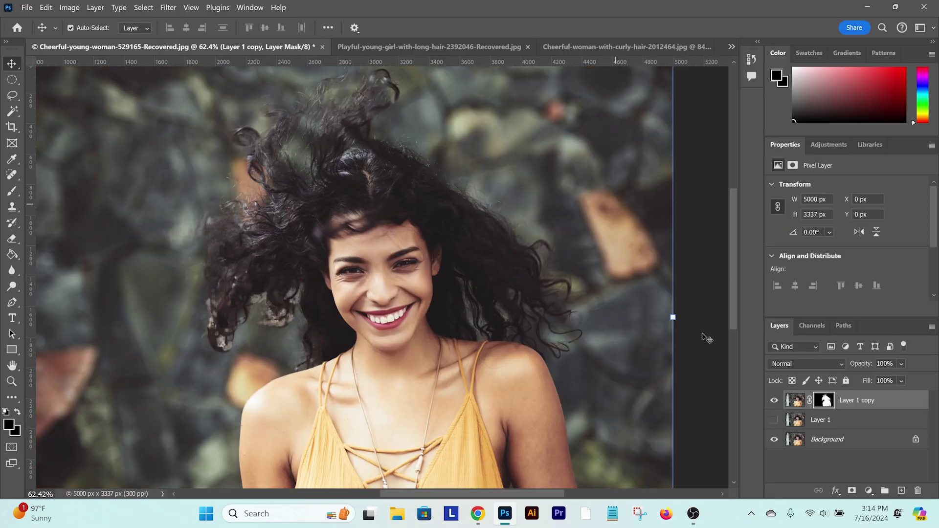
Add a backdrop layer directly above Layer 1, filled with black and inverted to white
left_click(855, 422)
left_click(902, 491)
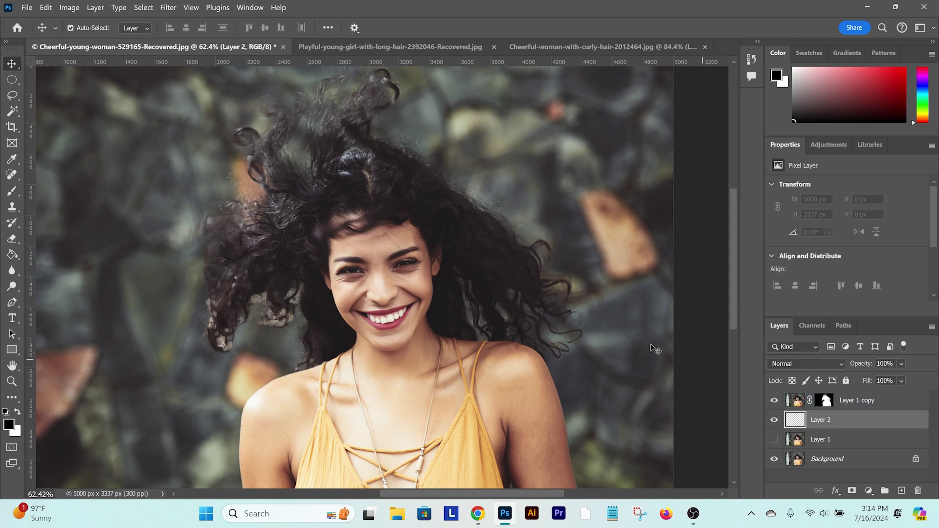
key("g")
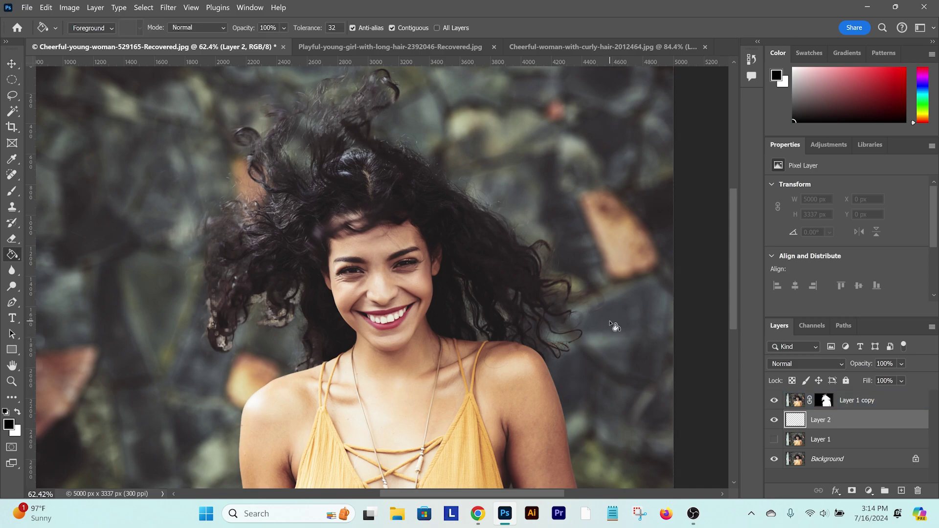
left_click(615, 331)
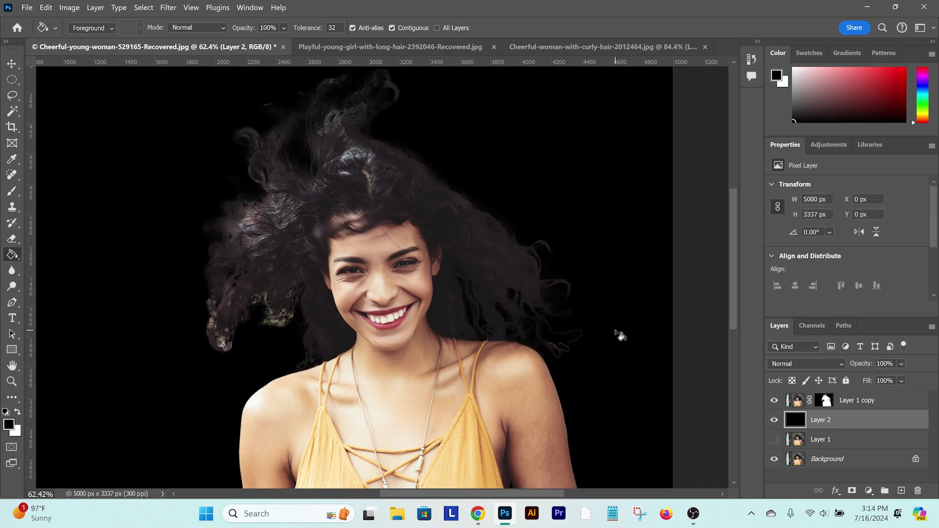
key("ctrl+i")
key("v")
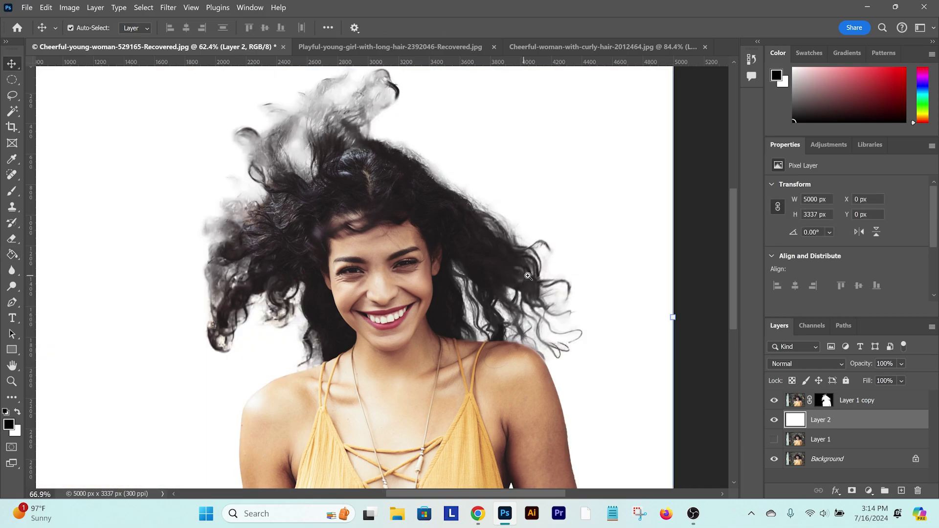
Examine the cut-out hair edges against the white backdrop, around the head and above the right shoulder
scroll(526, 279, "up", 5)
left_click_drag(448, 283, 623, 380)
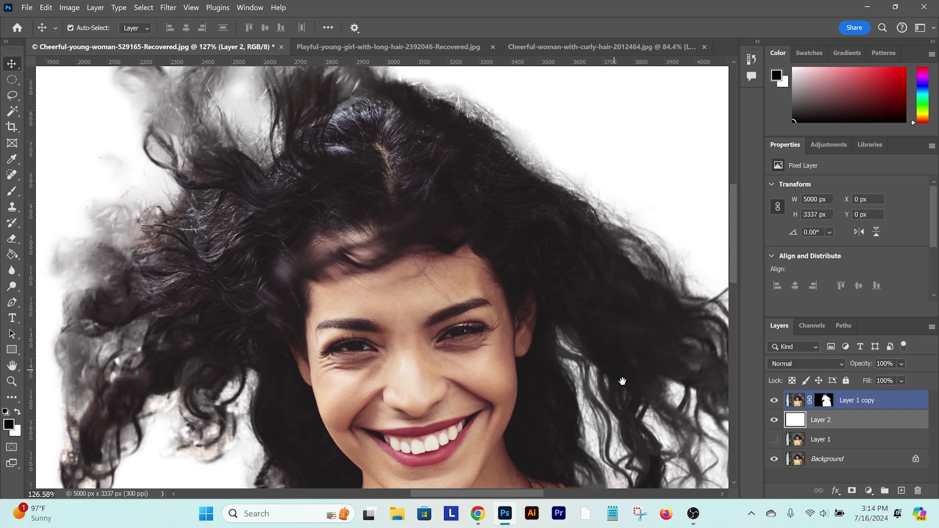
left_click_drag(547, 222, 600, 346)
scroll(559, 294, "down", 2)
scroll(572, 237, "down", 5)
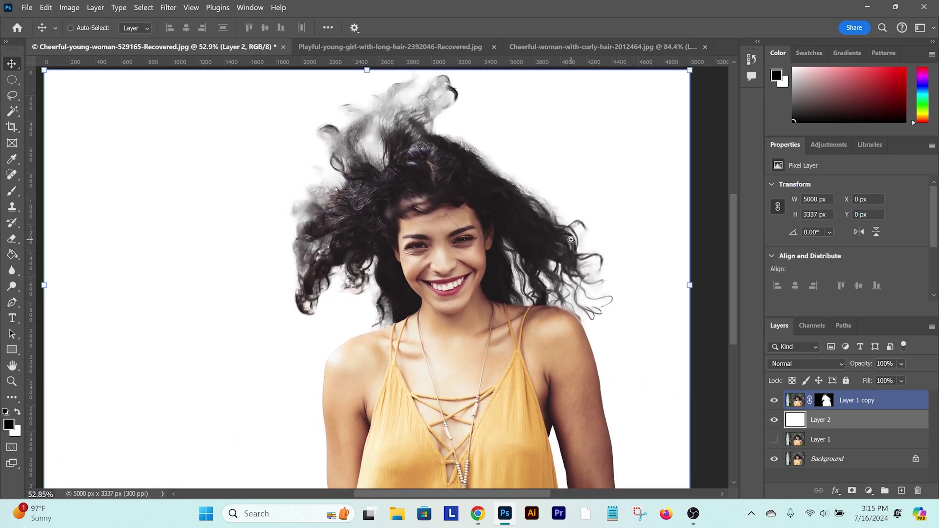
scroll(582, 236, "up", 5)
scroll(499, 352, "up", 3)
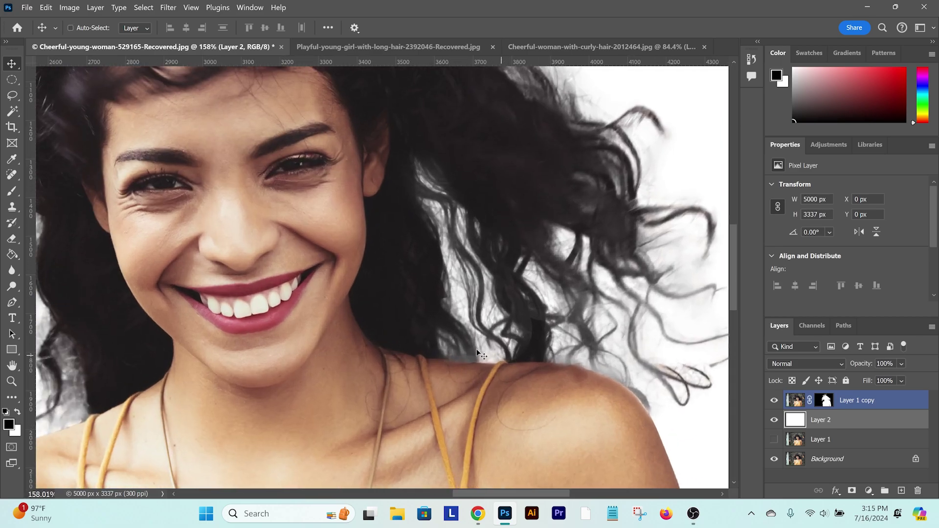
scroll(586, 301, "down", 5)
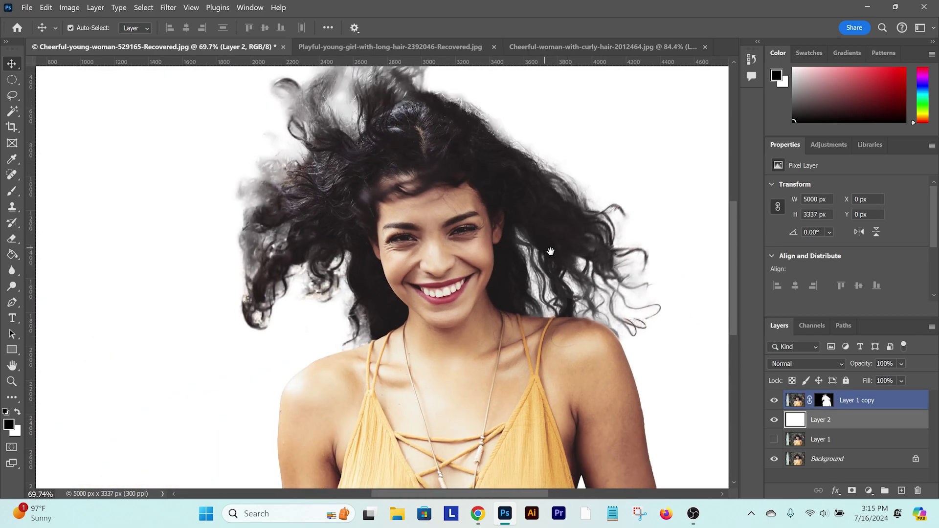